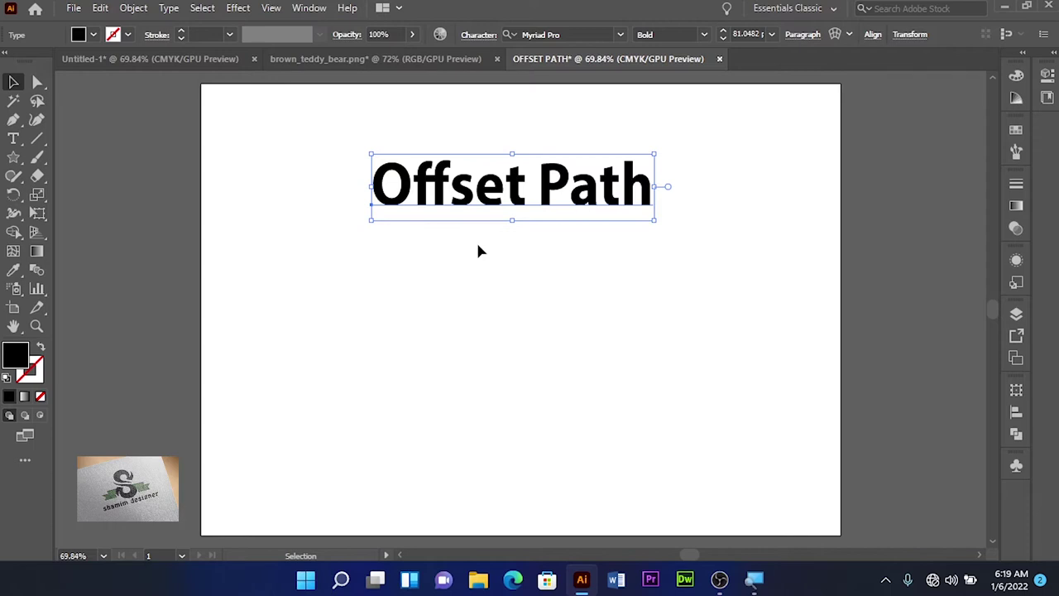
Browse the Effect and Object path menus for Offset Path, closing them without choosing.
{"action": "left_click", "coordinate": [243, 12]}
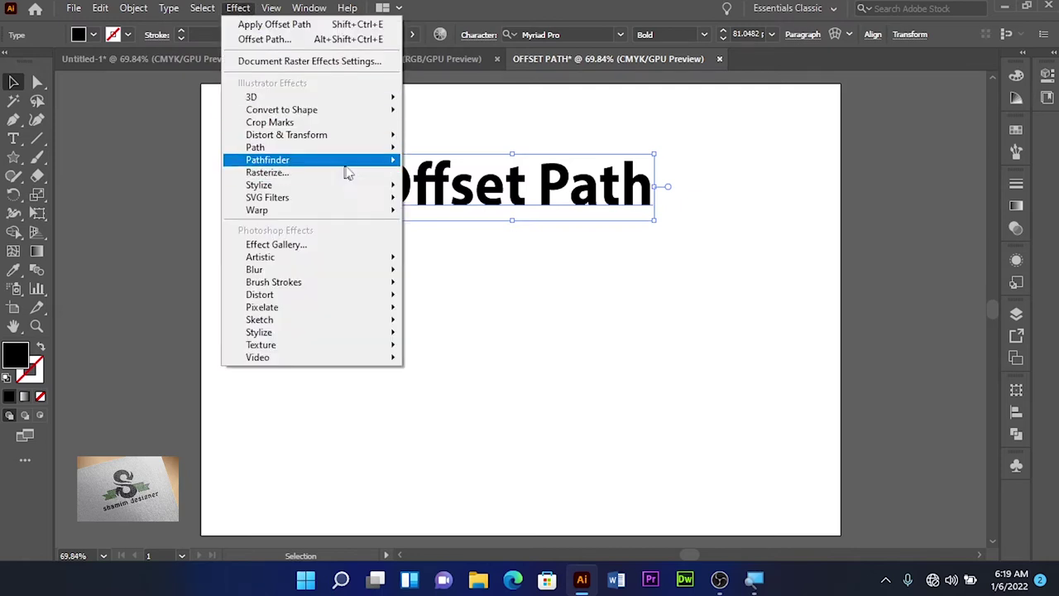
{"action": "mouse_move", "coordinate": [306, 147]}
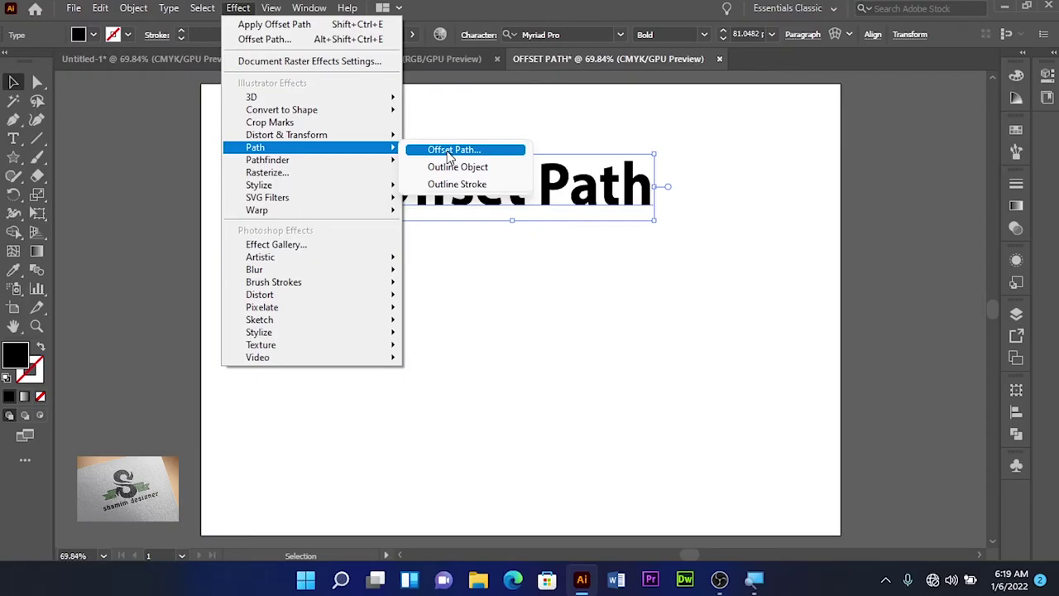
{"action": "left_click", "coordinate": [132, 8]}
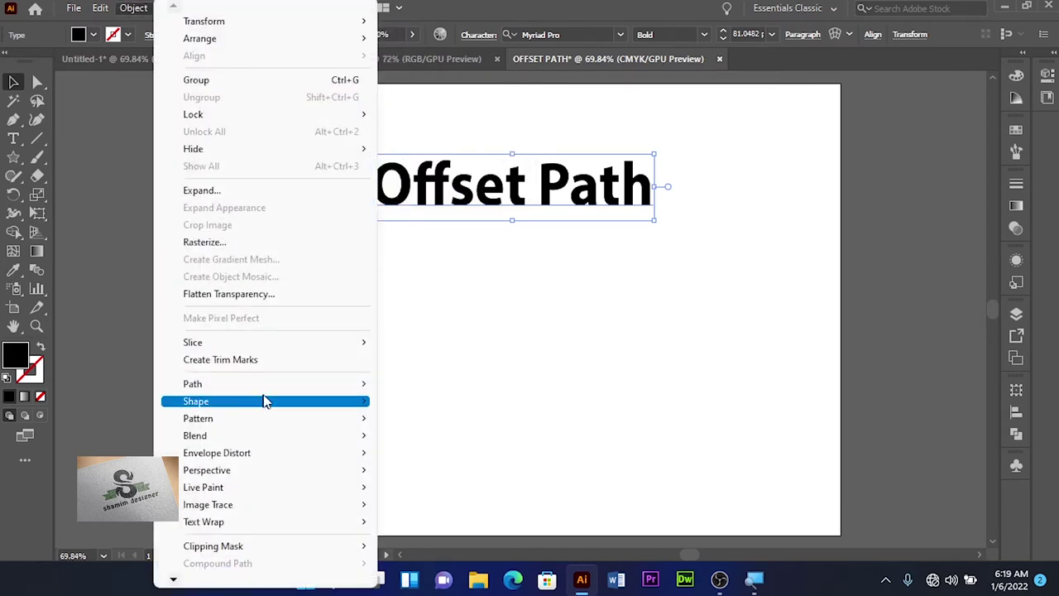
{"action": "mouse_move", "coordinate": [248, 384]}
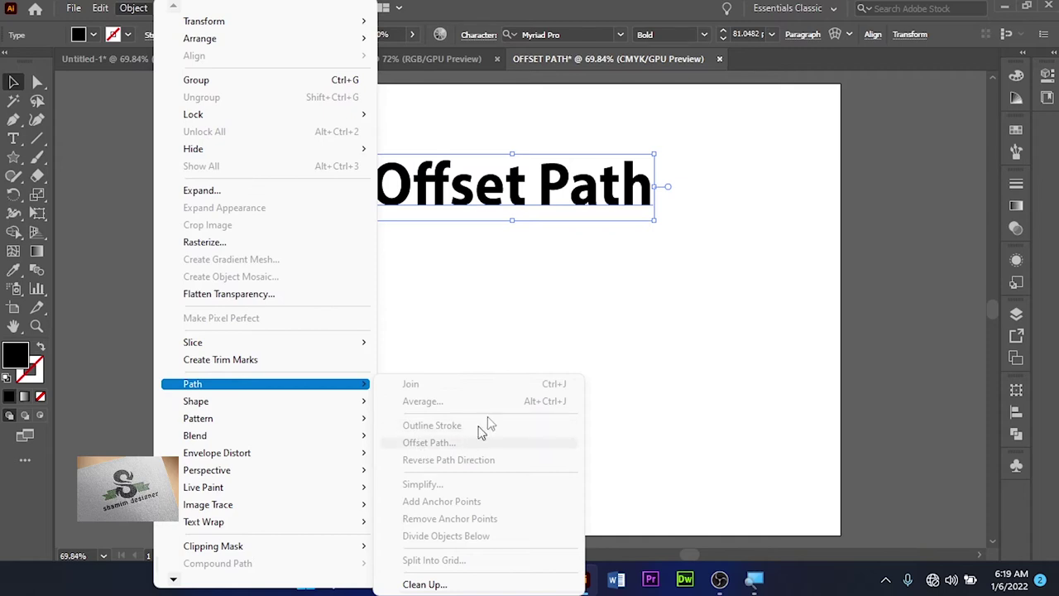
{"action": "left_click", "coordinate": [620, 331]}
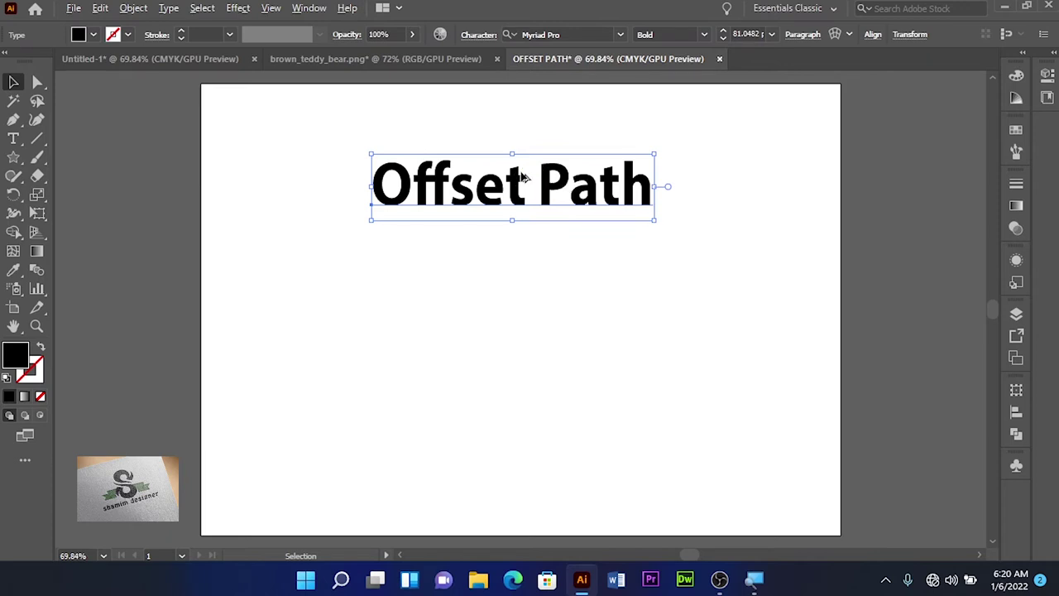
Copy the Offset Path text lower on the artboard and nudge the original slightly right.
{"action": "left_click_drag", "start_coordinate": [522, 177], "coordinate": [525, 422]}
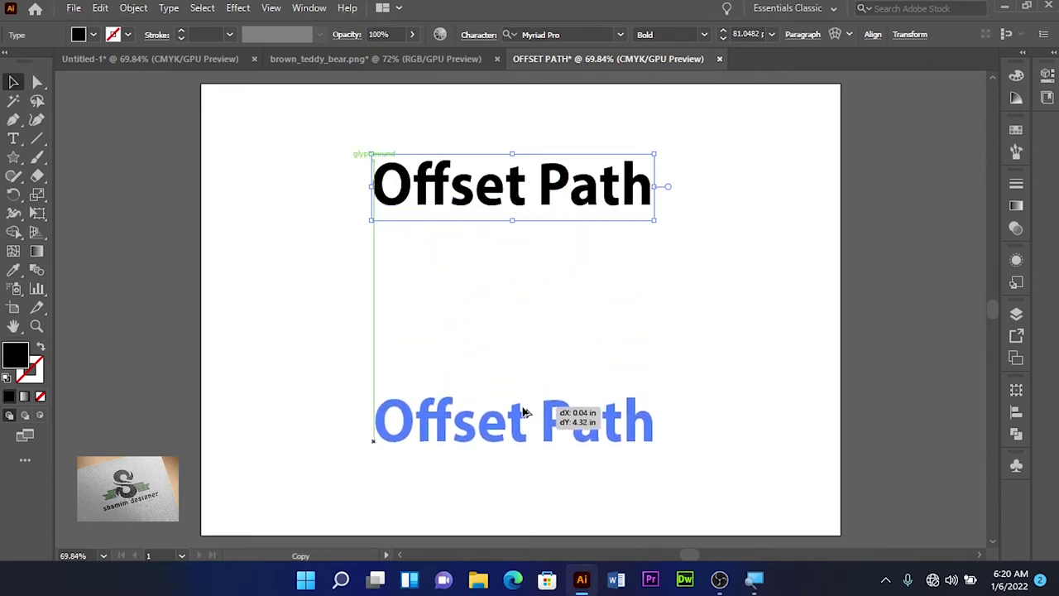
{"action": "left_click_drag", "start_coordinate": [516, 188], "coordinate": [521, 191]}
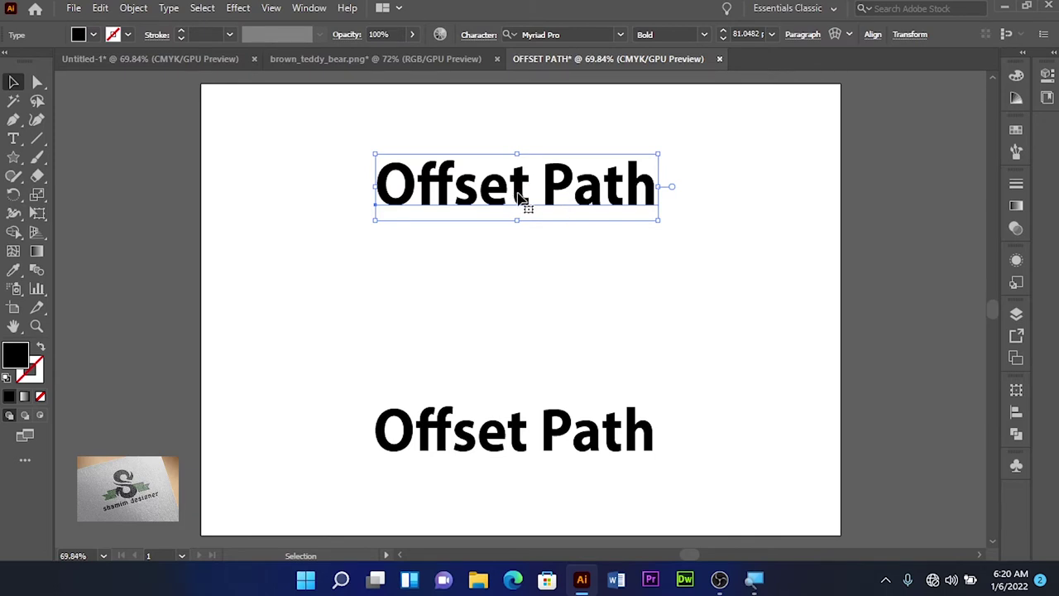
{"action": "right_click", "coordinate": [520, 199]}
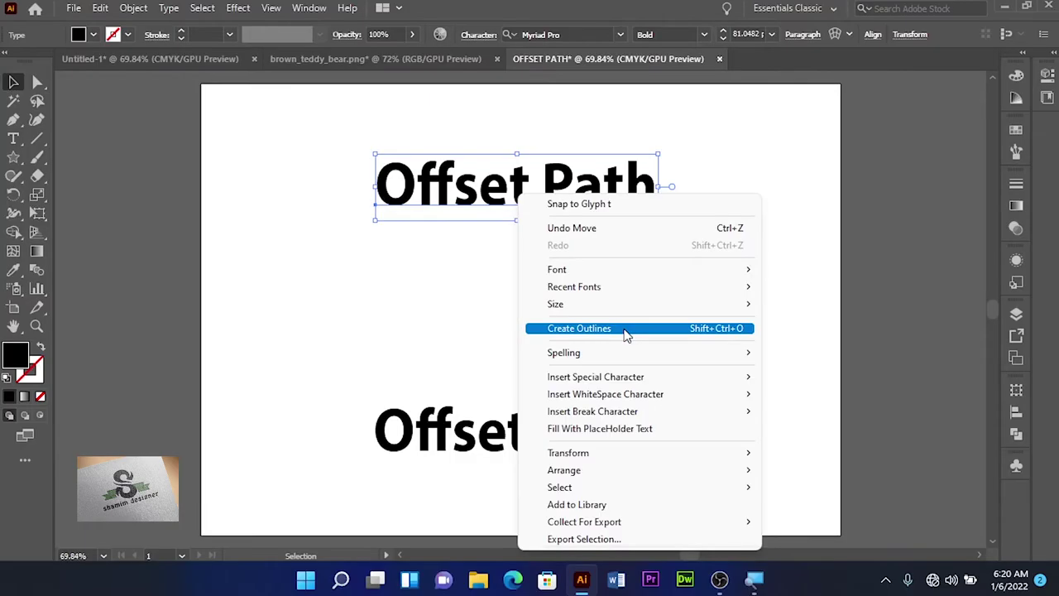
Create outlines from the top Offset Path text and fill the letters CMYK Red.
{"action": "left_click", "coordinate": [626, 330]}
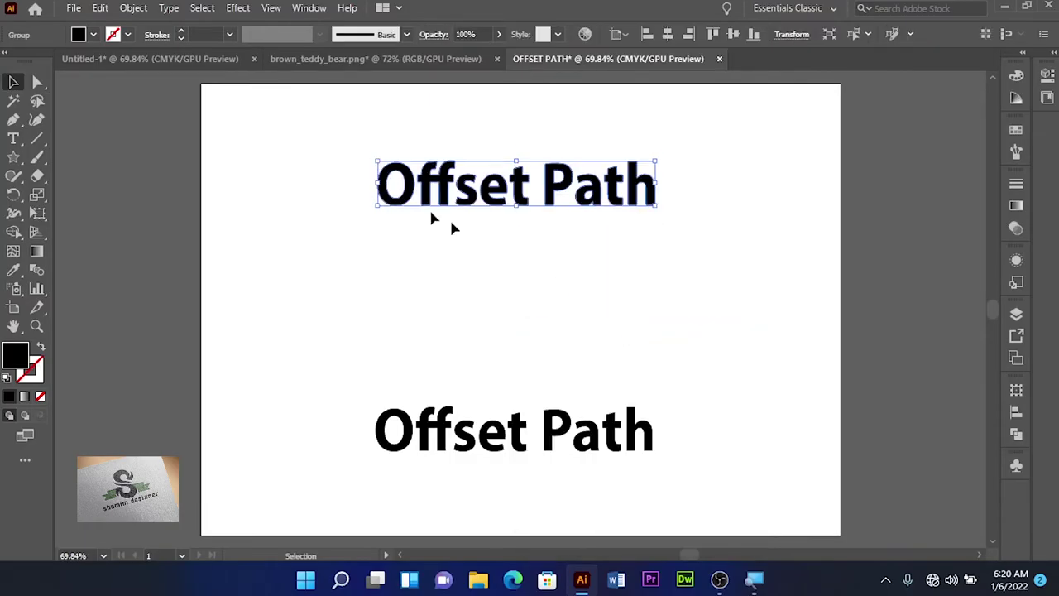
{"action": "left_click", "coordinate": [93, 35]}
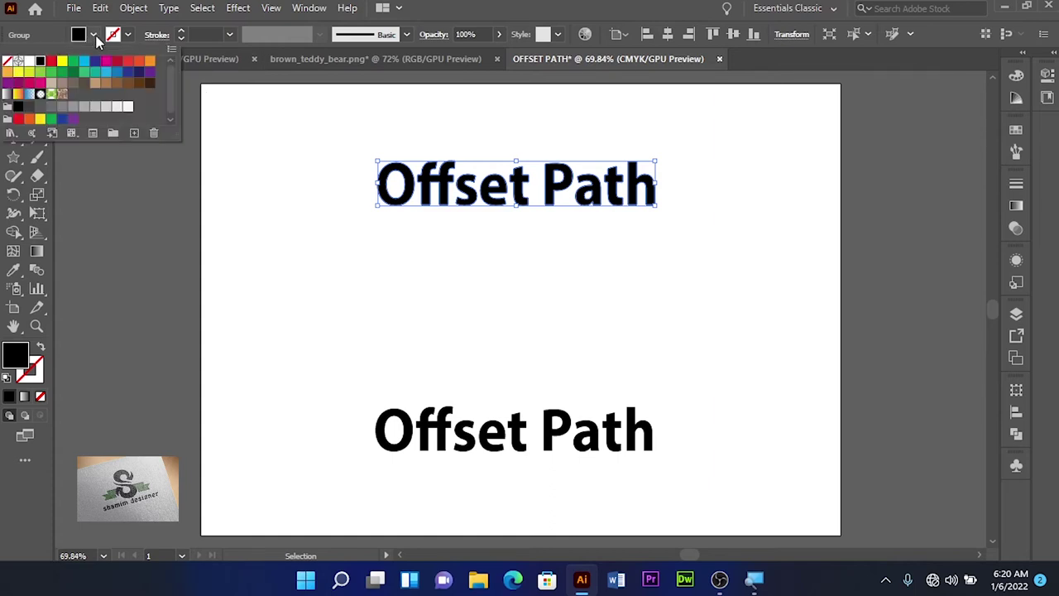
{"action": "left_click", "coordinate": [50, 63]}
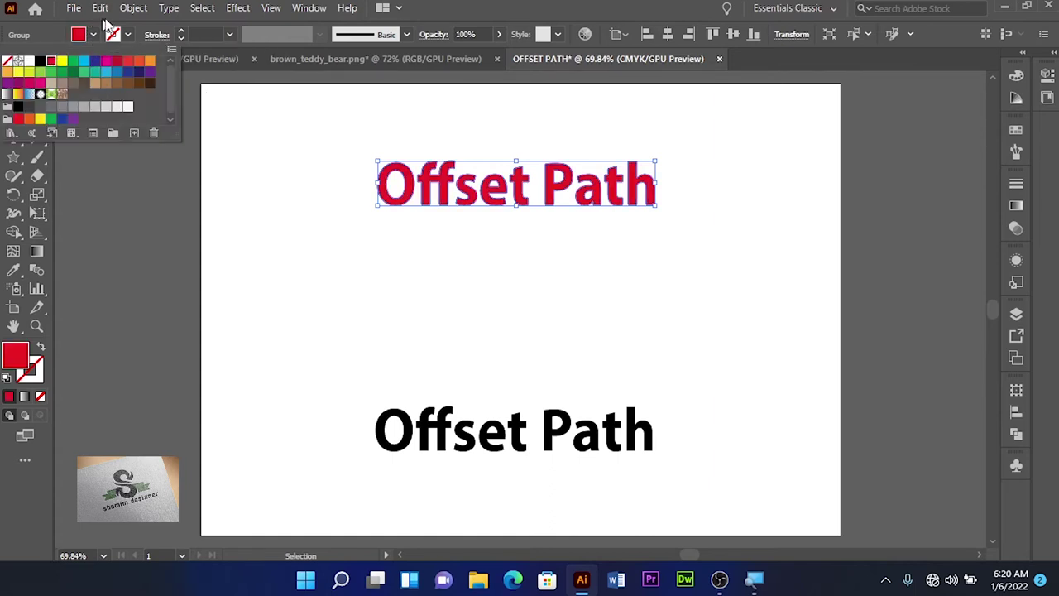
{"action": "left_click", "coordinate": [133, 10]}
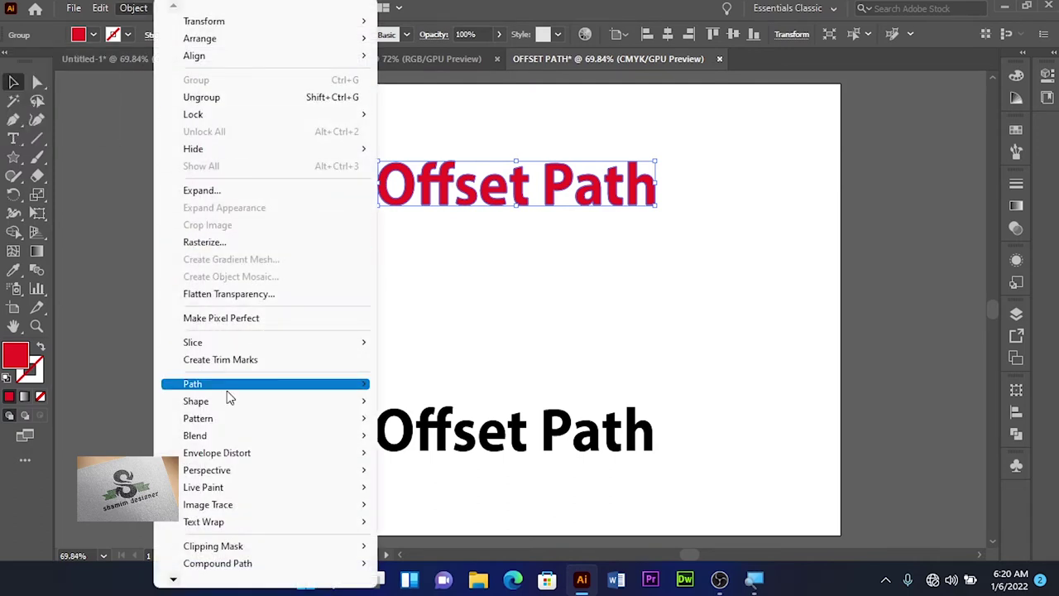
{"action": "mouse_move", "coordinate": [265, 384]}
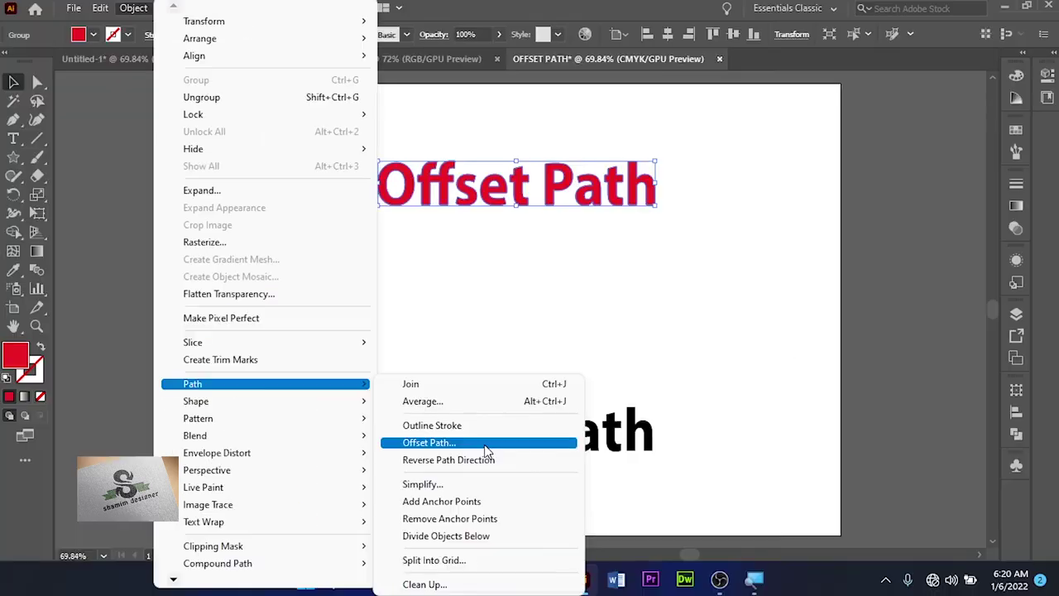
Apply Offset Path around the red letters and fill the new outline CMYK Yellow.
{"action": "left_click", "coordinate": [486, 447]}
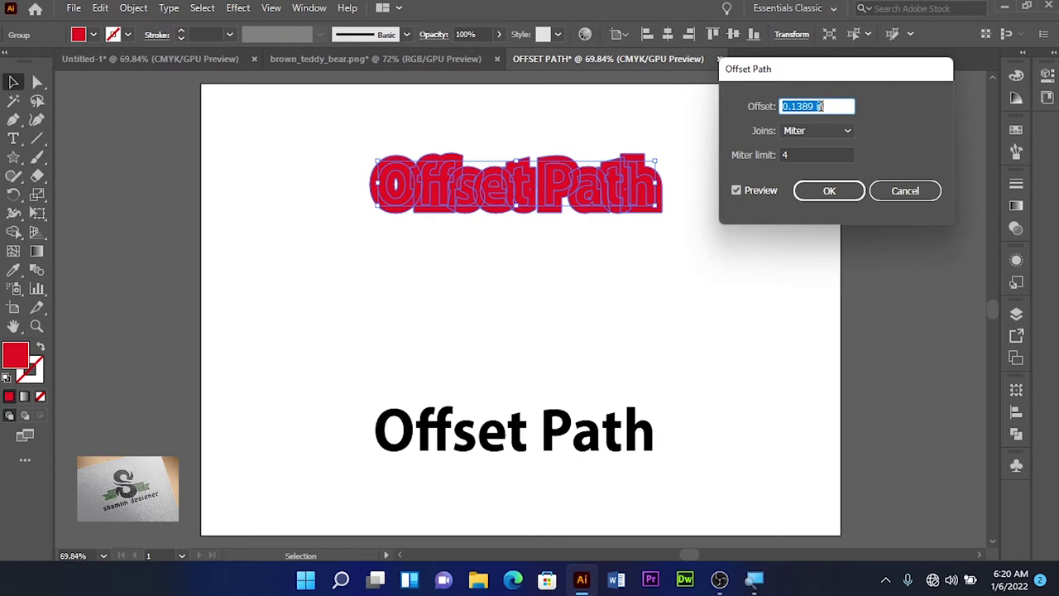
{"action": "left_click", "coordinate": [831, 191]}
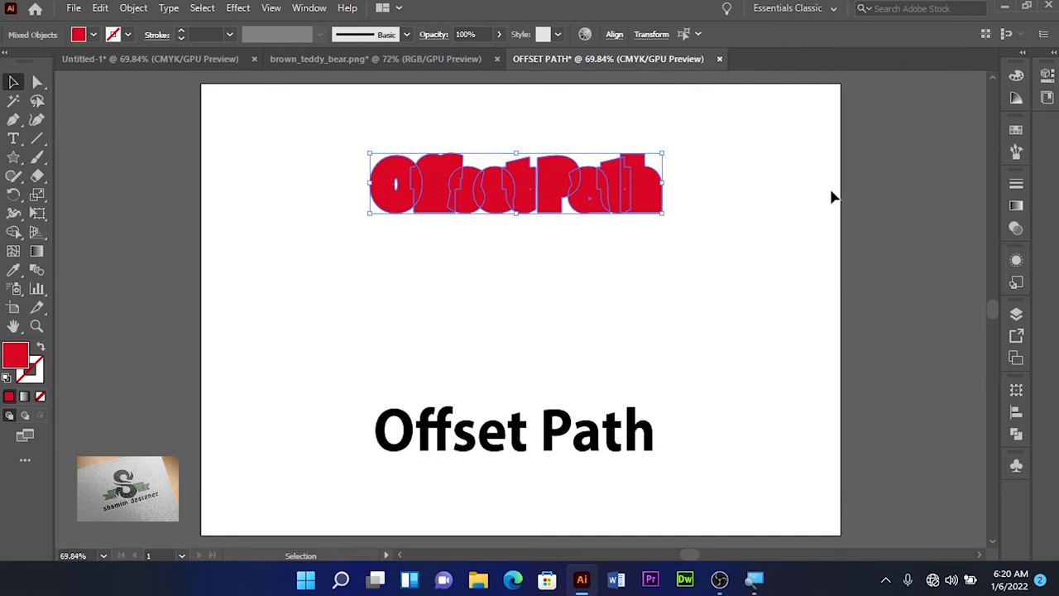
{"action": "left_click", "coordinate": [93, 35]}
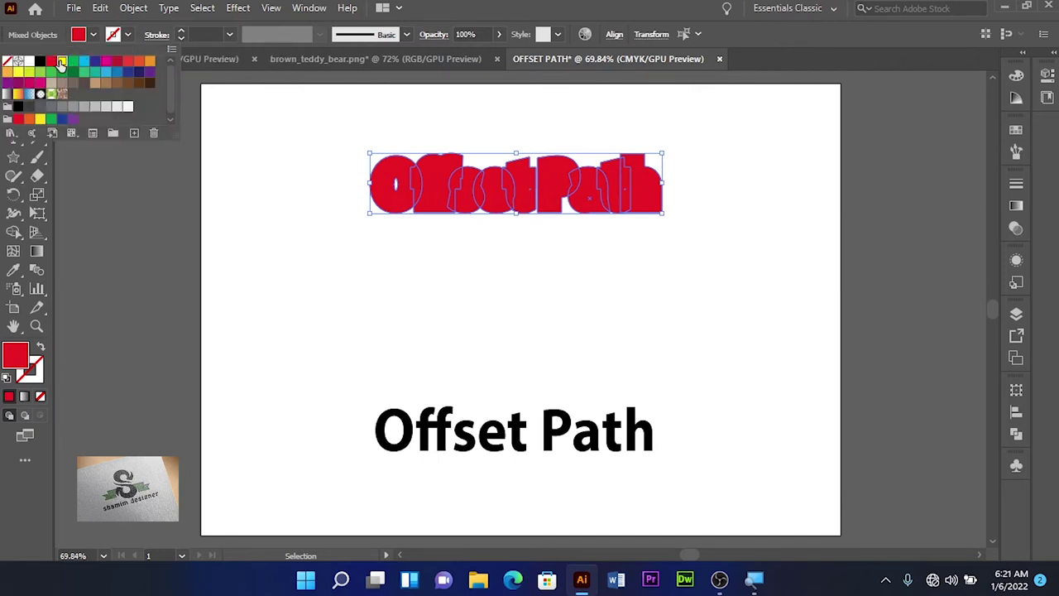
{"action": "left_click", "coordinate": [61, 65]}
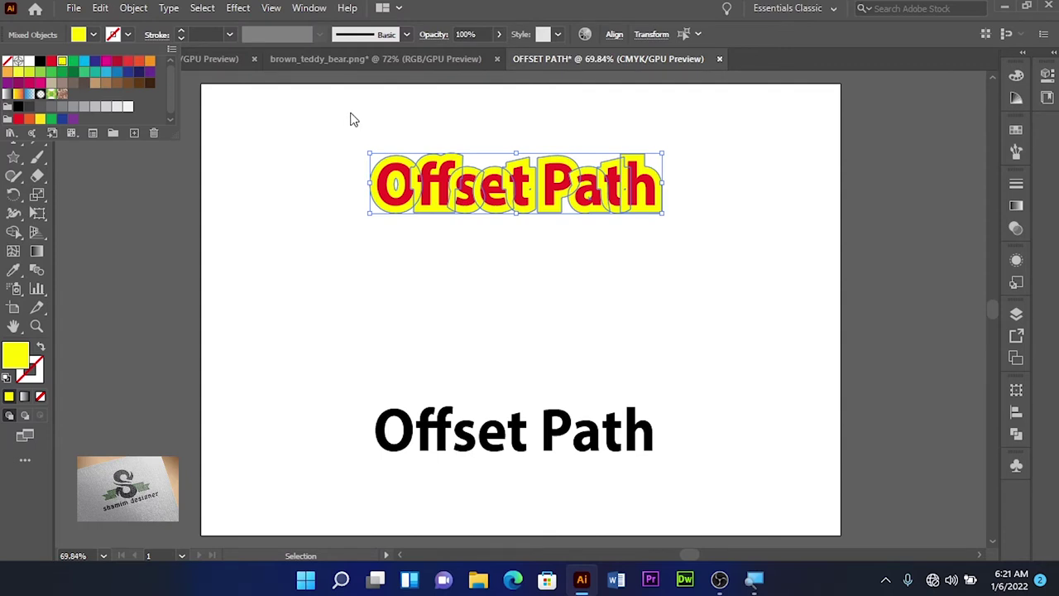
{"action": "left_click", "coordinate": [139, 13]}
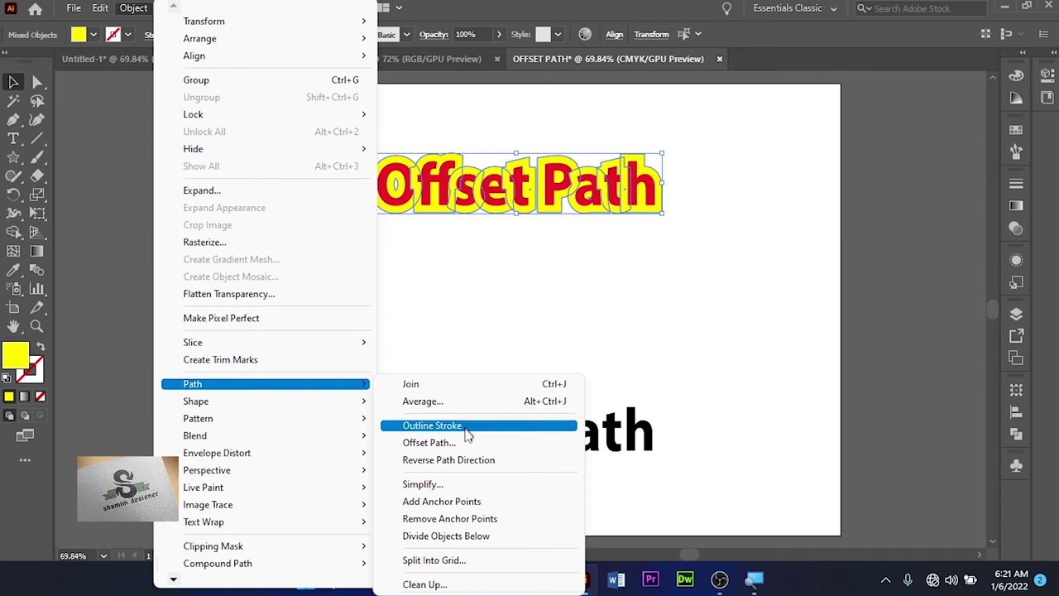
Preview a 0.2 in offset around the yellow outline, comparing Round, Bevel and Miter joins, ending on Bevel.
{"action": "left_click", "coordinate": [465, 441]}
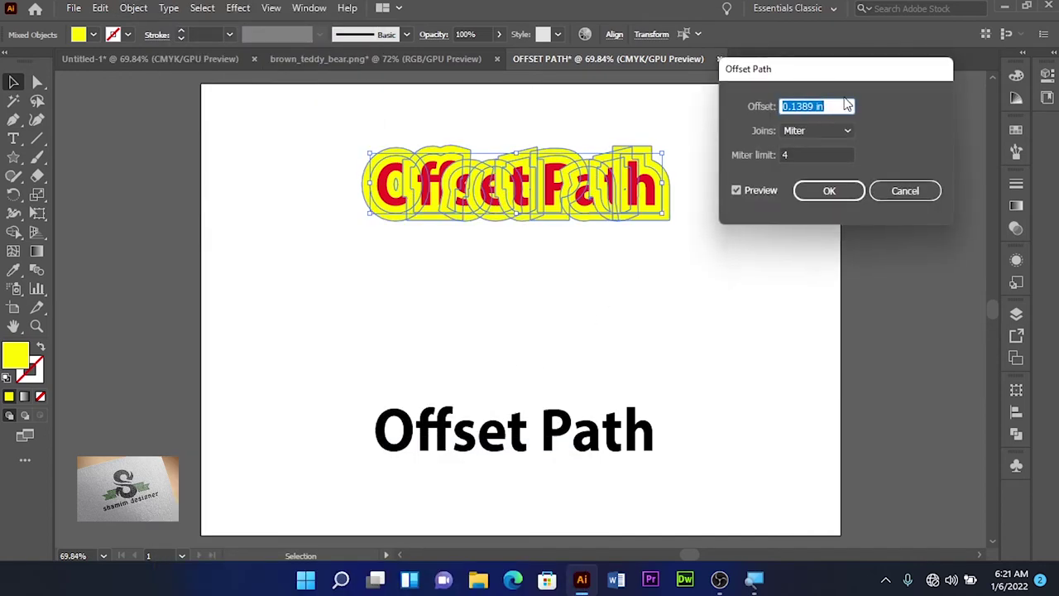
{"action": "left_click", "coordinate": [837, 106]}
{"action": "type", "text": "0.2"}
{"action": "left_click", "coordinate": [847, 129]}
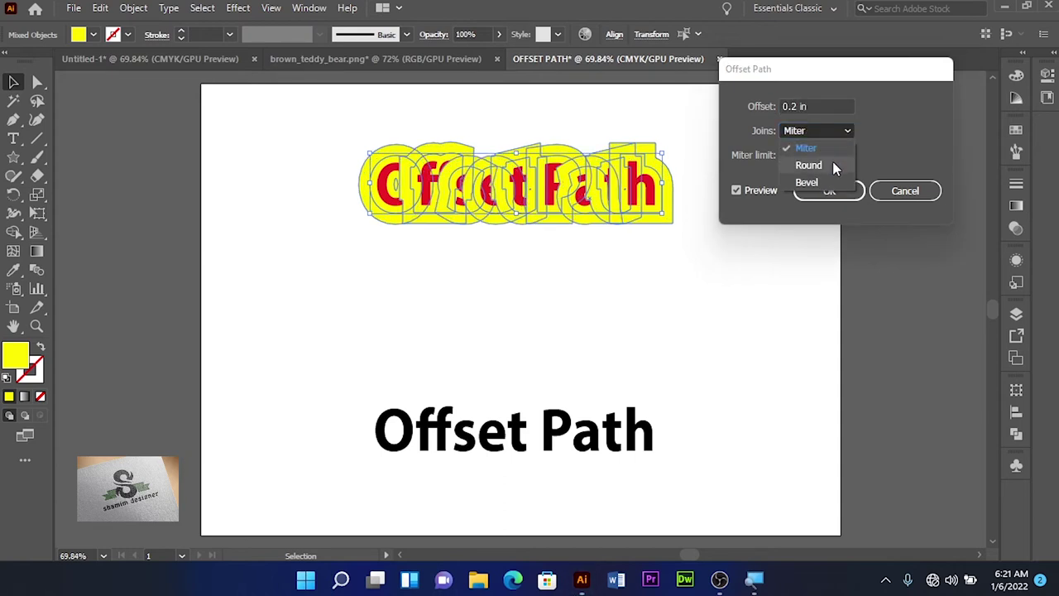
{"action": "left_click", "coordinate": [832, 161]}
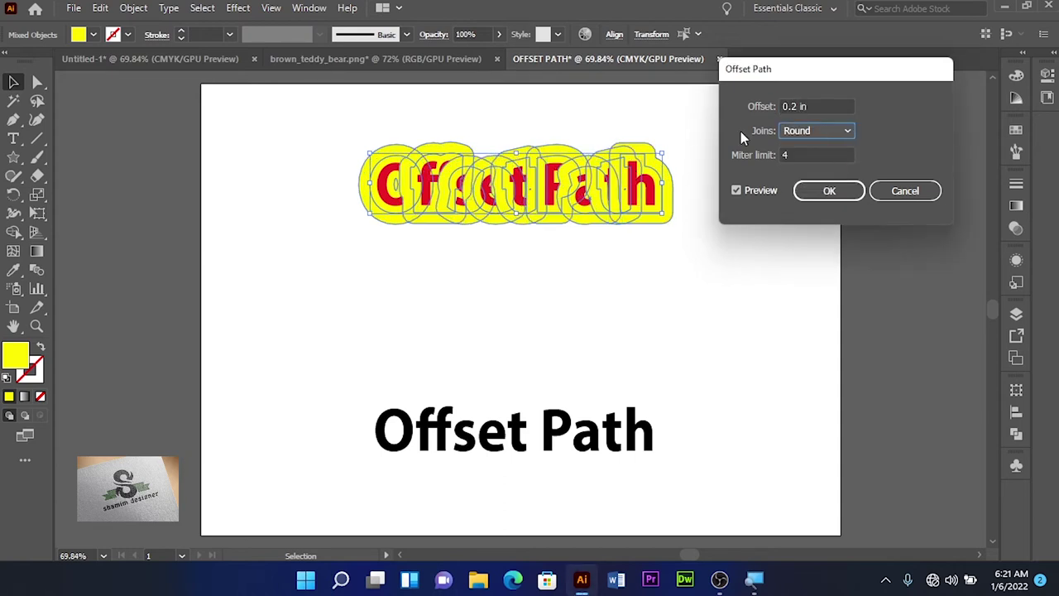
{"action": "left_click", "coordinate": [847, 131]}
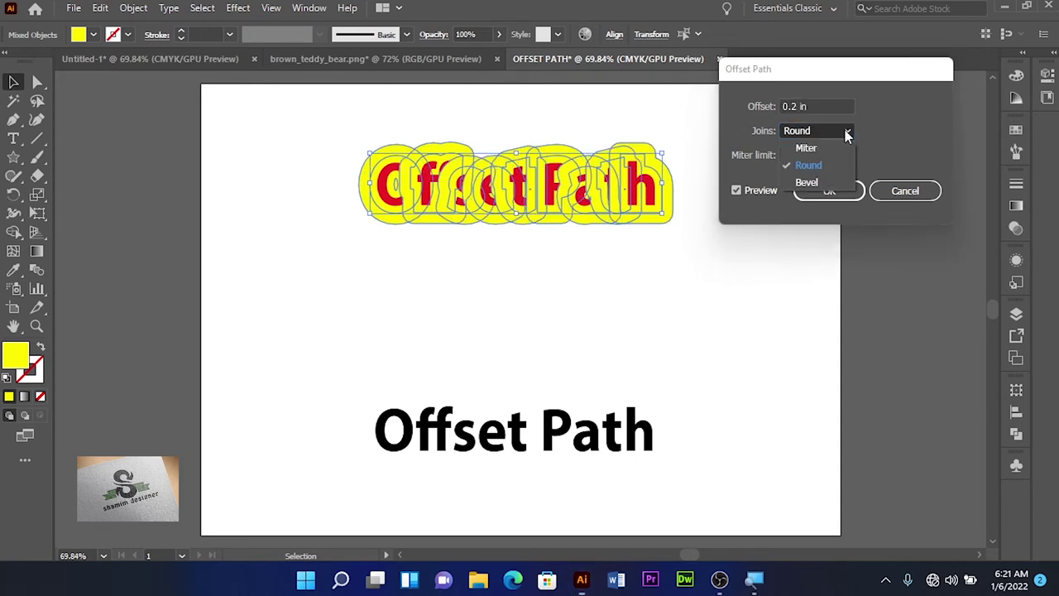
{"action": "left_click", "coordinate": [823, 176]}
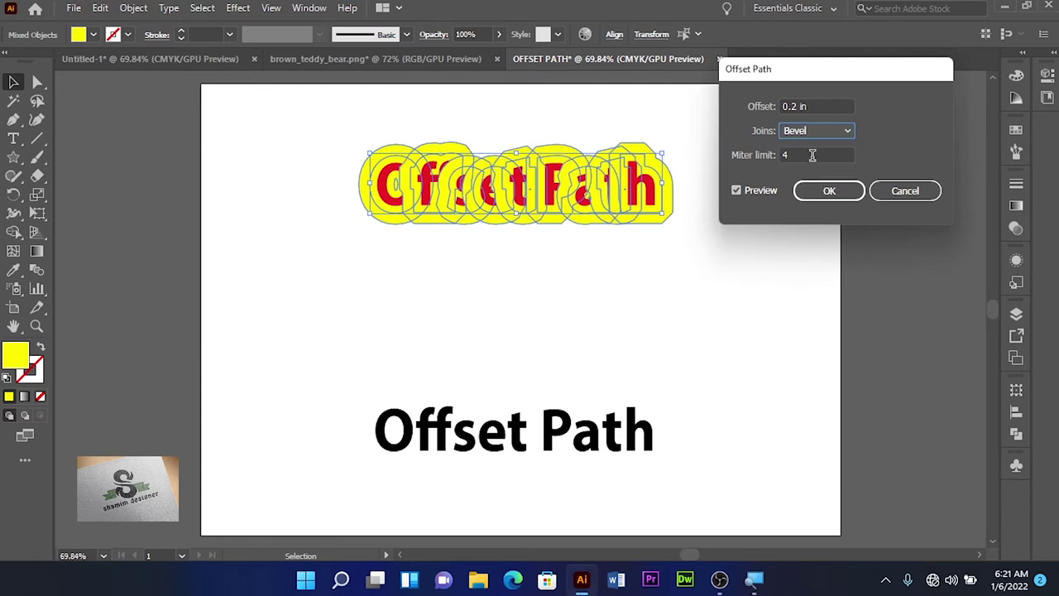
{"action": "left_click", "coordinate": [853, 130]}
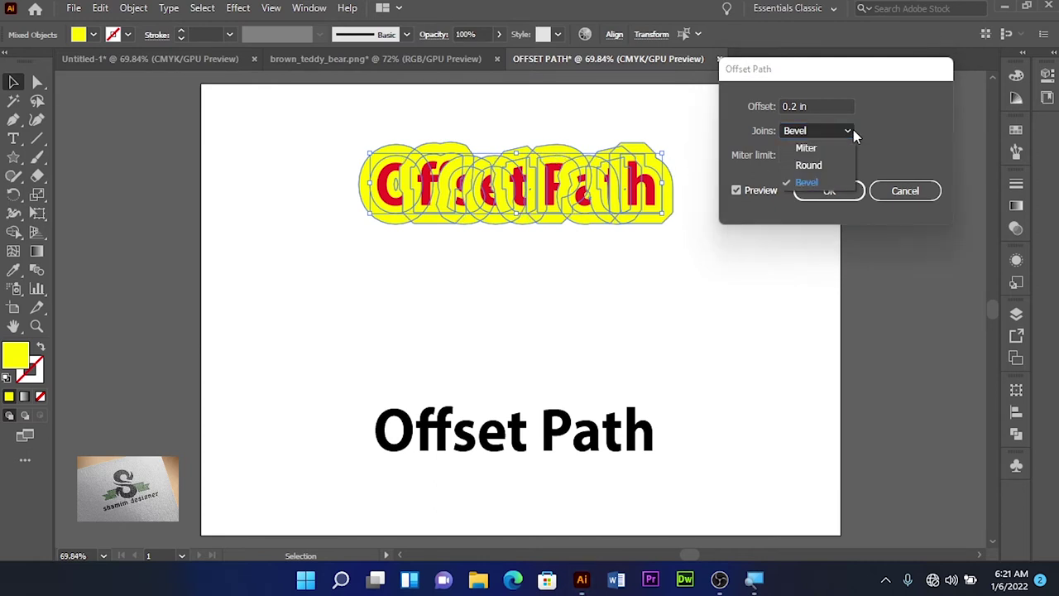
{"action": "left_click", "coordinate": [837, 146]}
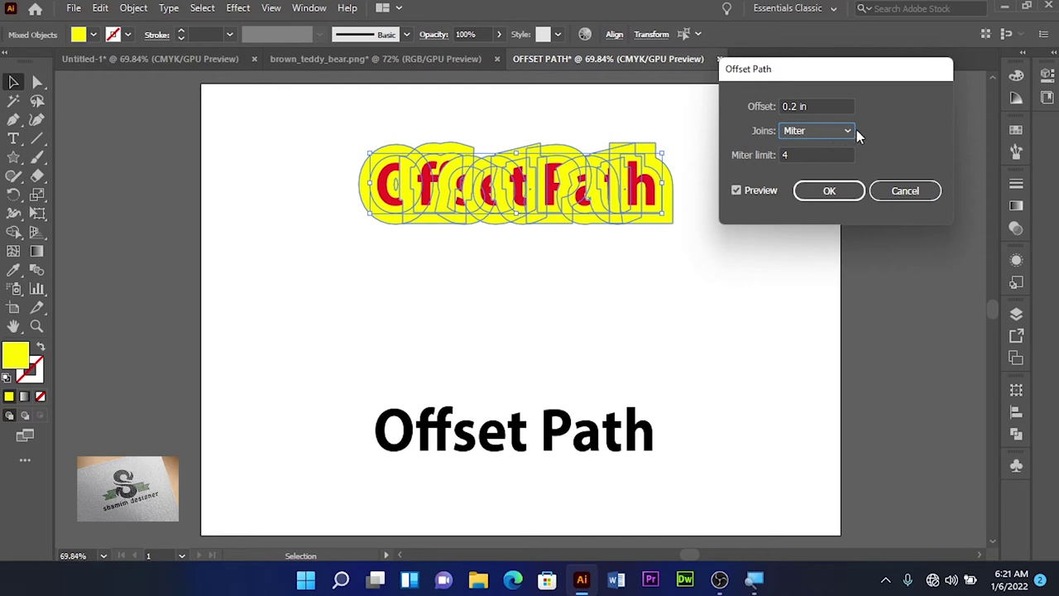
{"action": "left_click", "coordinate": [851, 130]}
{"action": "left_click", "coordinate": [830, 179]}
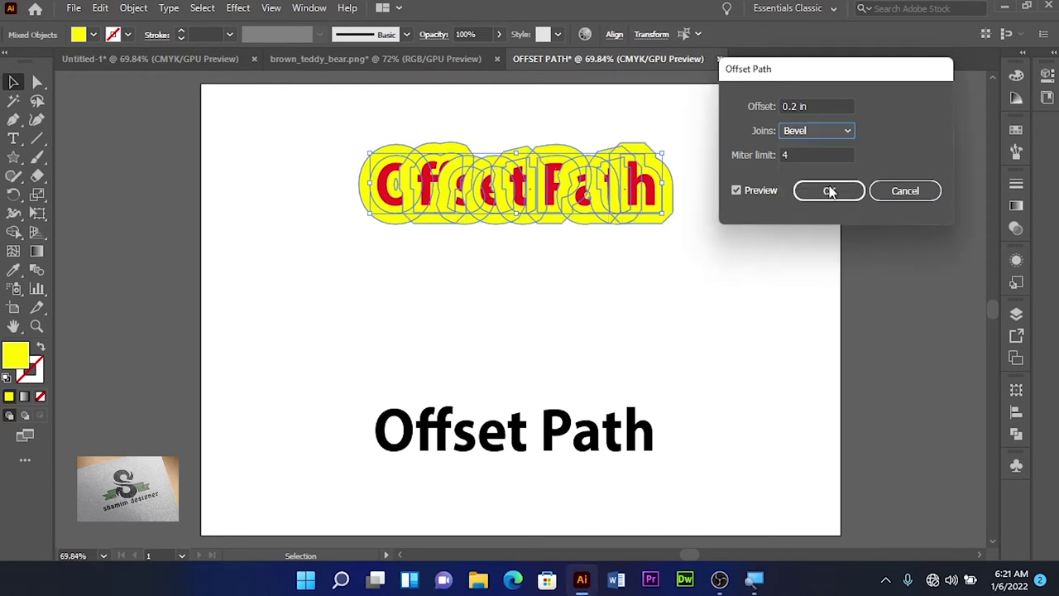
Fill the outermost offset shape with a green swatch.
{"action": "left_click", "coordinate": [94, 34]}
{"action": "left_click", "coordinate": [51, 74]}
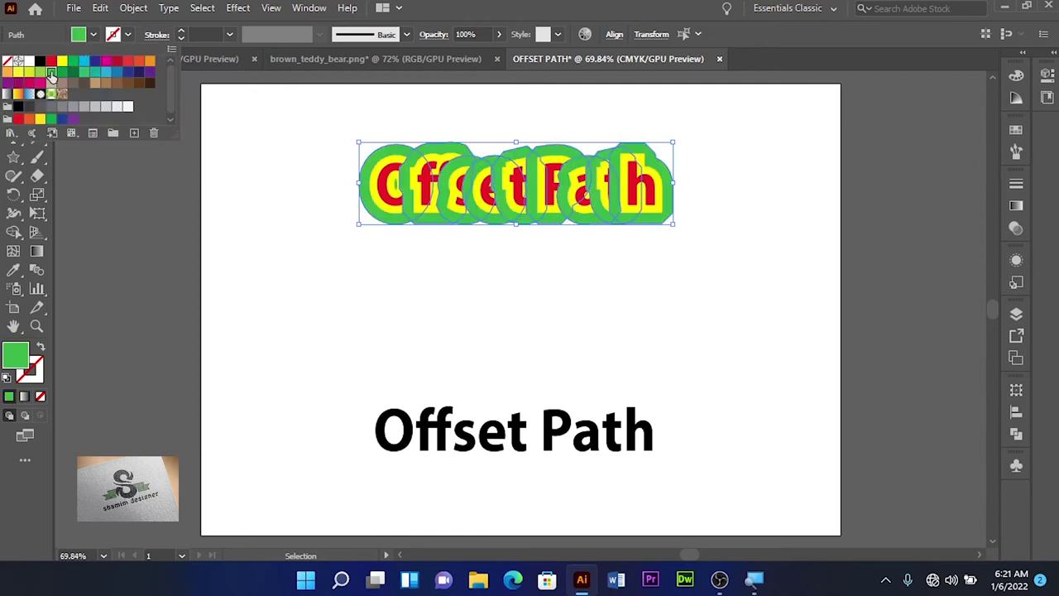
{"action": "left_click", "coordinate": [329, 276]}
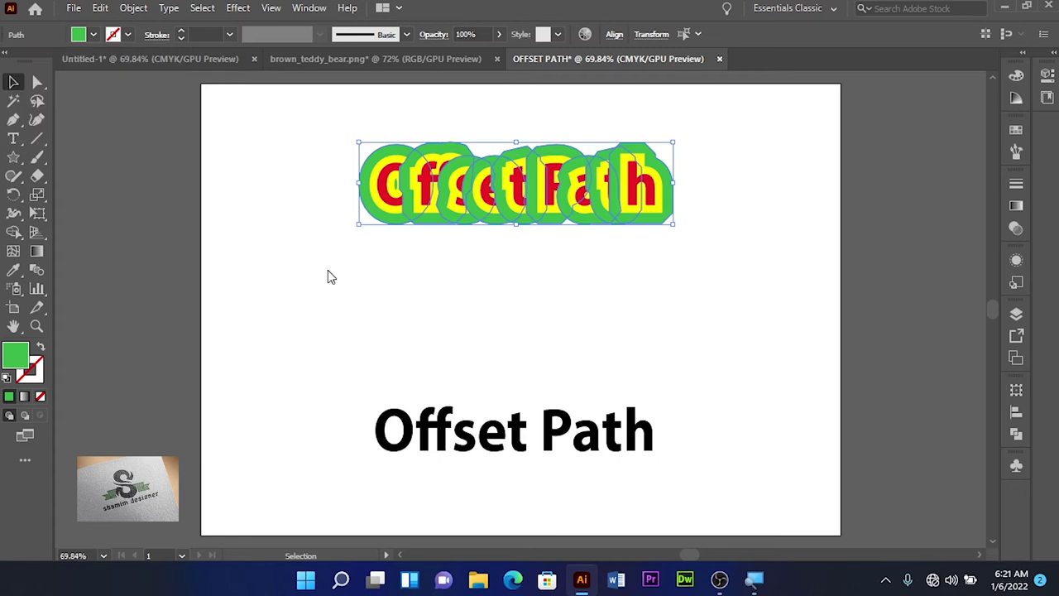
Expand the offset shapes into plain paths and shift the letter artwork slightly up-left.
{"action": "left_click", "coordinate": [130, 9]}
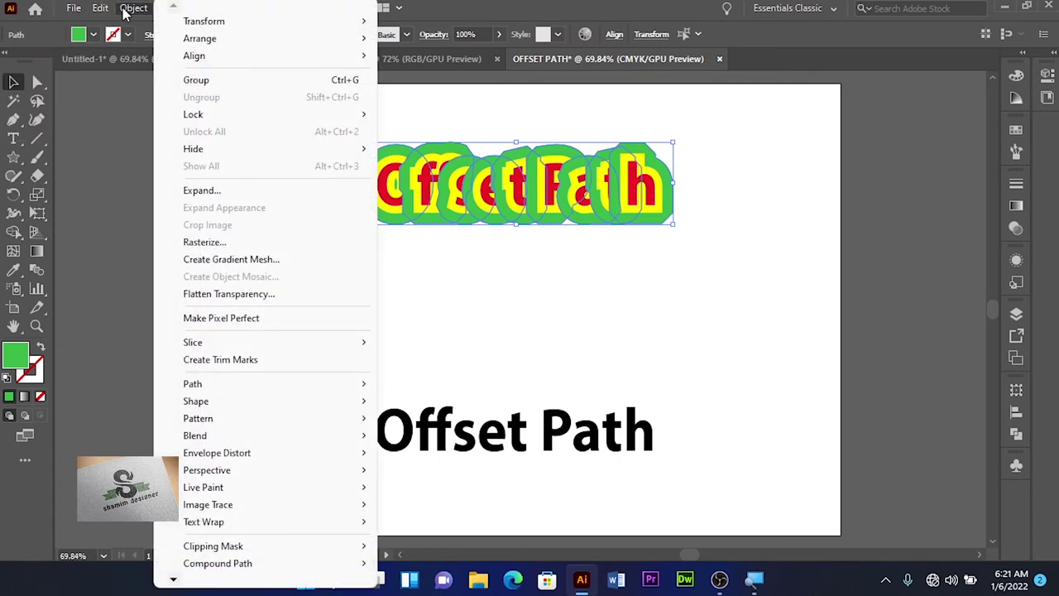
{"action": "left_click", "coordinate": [211, 191]}
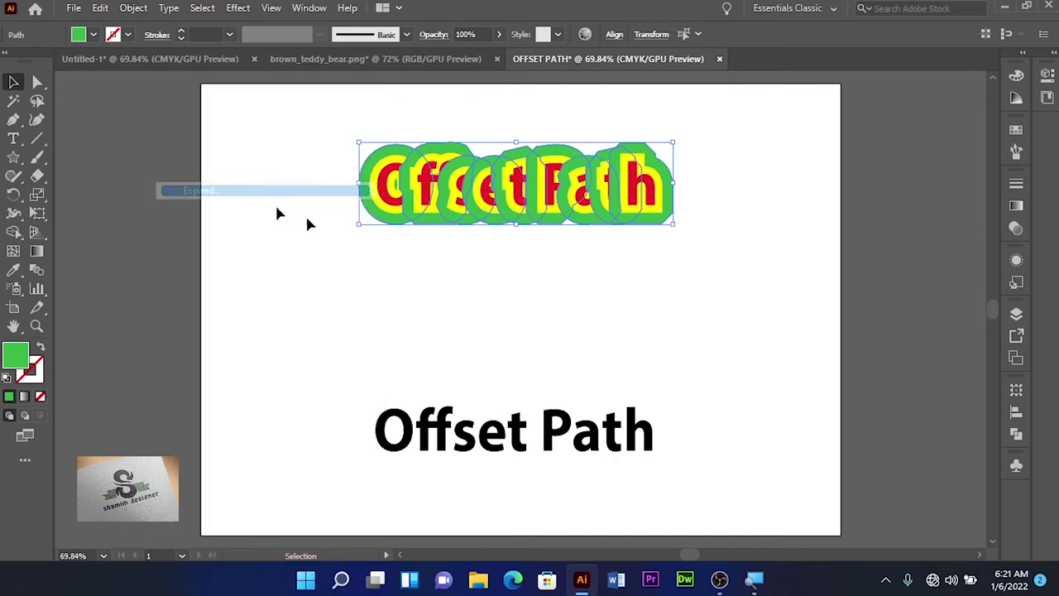
{"action": "right_click", "coordinate": [422, 200]}
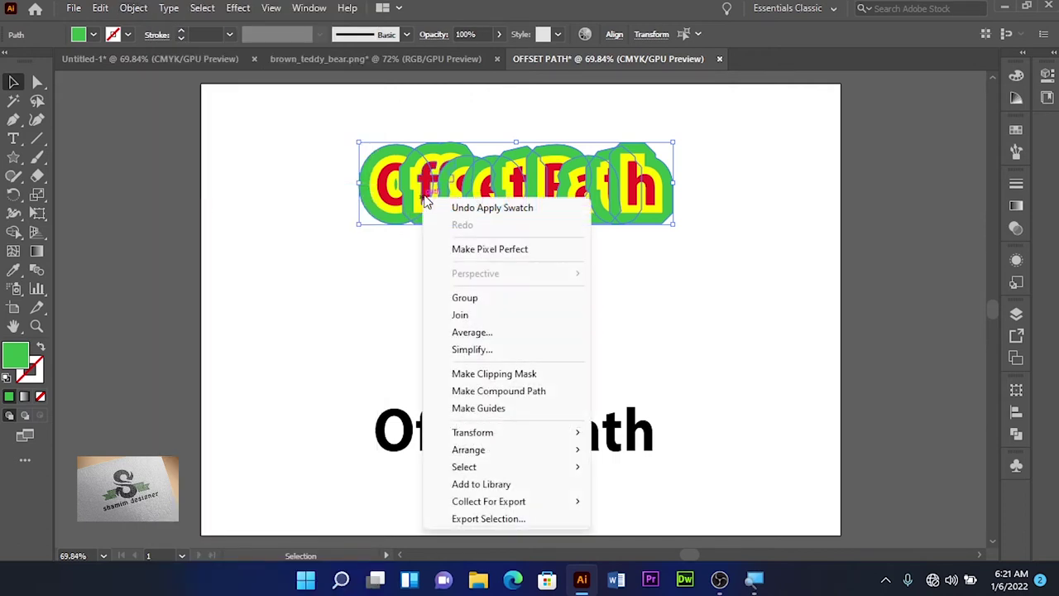
{"action": "left_click", "coordinate": [376, 236]}
{"action": "left_click_drag", "start_coordinate": [388, 196], "coordinate": [347, 203]}
Ungroup the layered letter artwork and select the stacked O and ff pieces.
{"action": "right_click", "coordinate": [411, 191]}
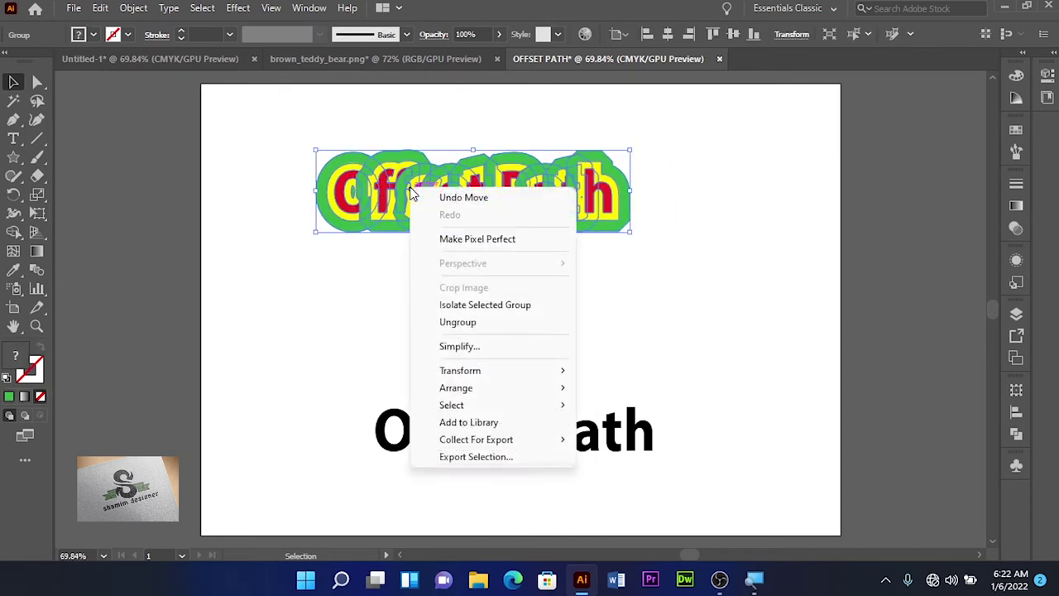
{"action": "left_click", "coordinate": [459, 322]}
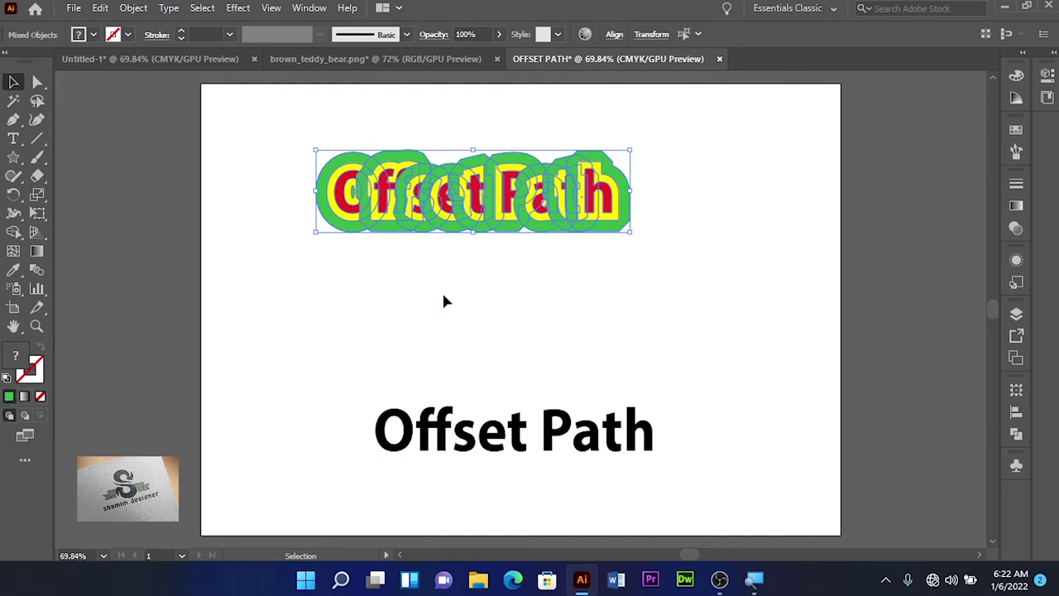
{"action": "left_click", "coordinate": [444, 302]}
{"action": "mouse_move", "coordinate": [350, 208]}
{"action": "left_mouse_down"}
{"action": "mouse_move", "coordinate": [275, 223]}
{"action": "mouse_move", "coordinate": [308, 220]}
{"action": "left_mouse_up"}
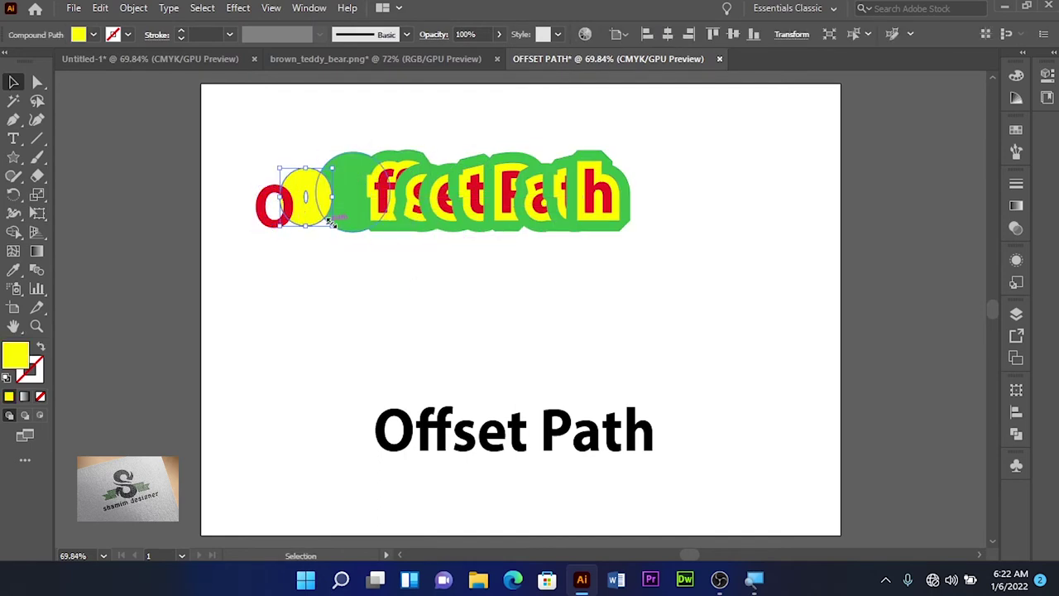
{"action": "key", "text": "ctrl+z"}
{"action": "key", "text": "ctrl+z"}
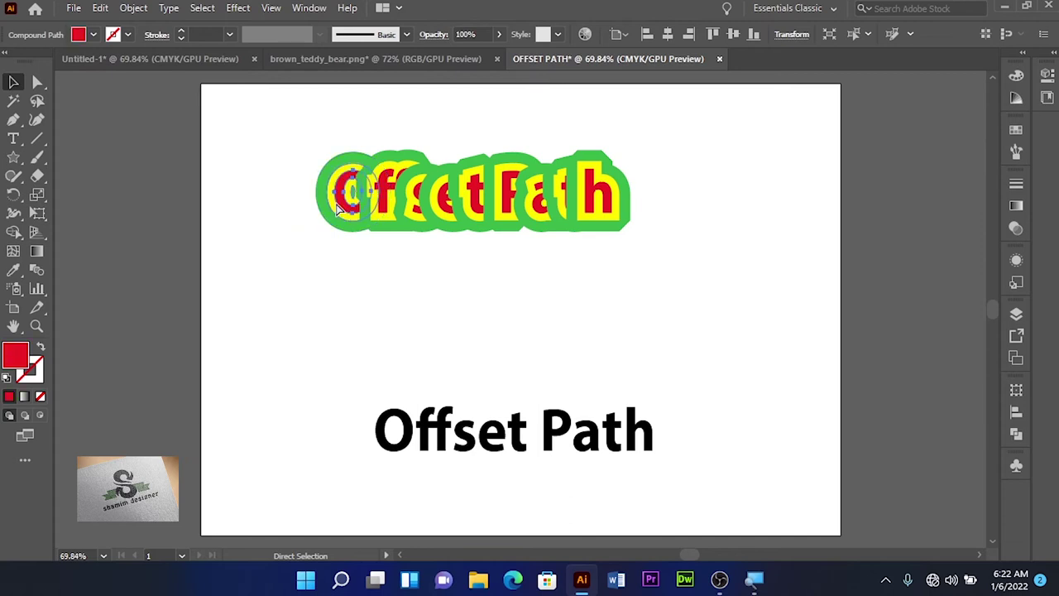
{"action": "mouse_move", "coordinate": [347, 234]}
{"action": "left_mouse_down"}
{"action": "mouse_move", "coordinate": [347, 214]}
{"action": "mouse_move", "coordinate": [271, 208]}
{"action": "left_mouse_up"}
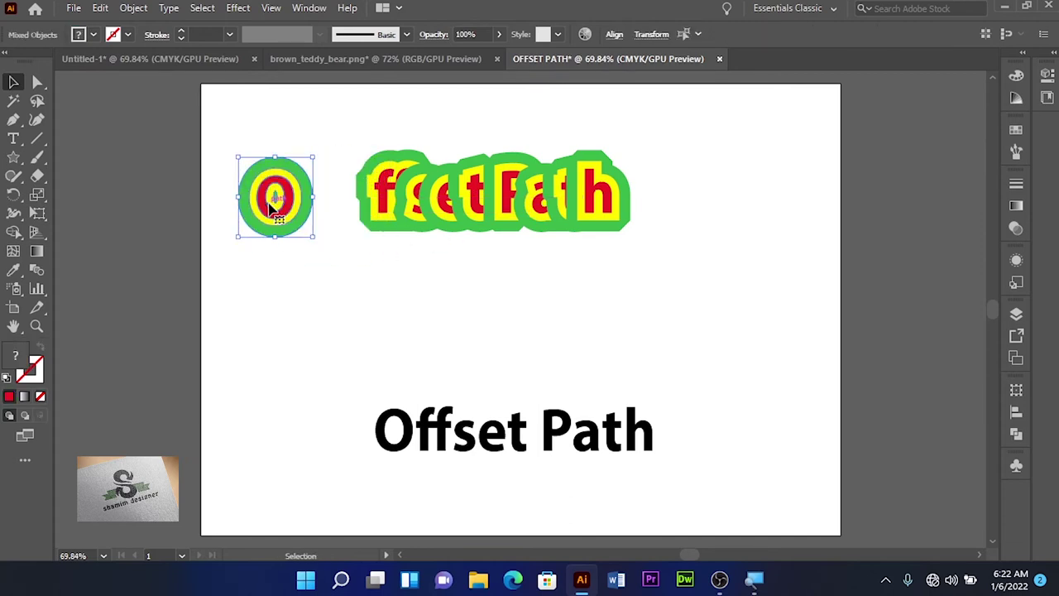
{"action": "mouse_move", "coordinate": [354, 153]}
{"action": "left_mouse_down"}
{"action": "mouse_move", "coordinate": [378, 233]}
{"action": "mouse_move", "coordinate": [346, 210]}
{"action": "left_mouse_up"}
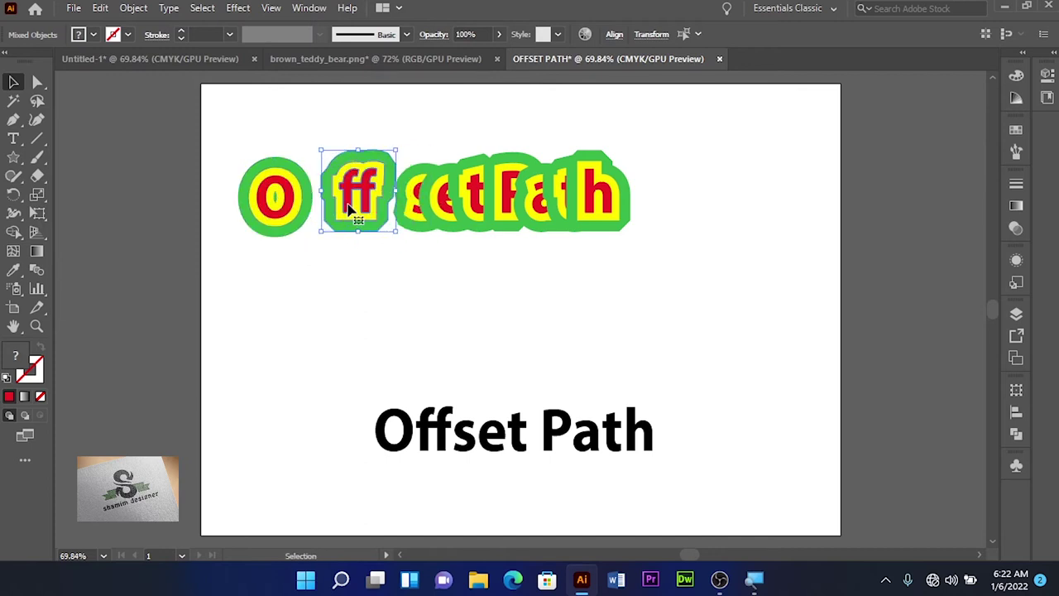
Move the h pieces right and try moving the yellow t beside them, undoing the misplacement.
{"action": "left_click_drag", "start_coordinate": [667, 150], "coordinate": [602, 243]}
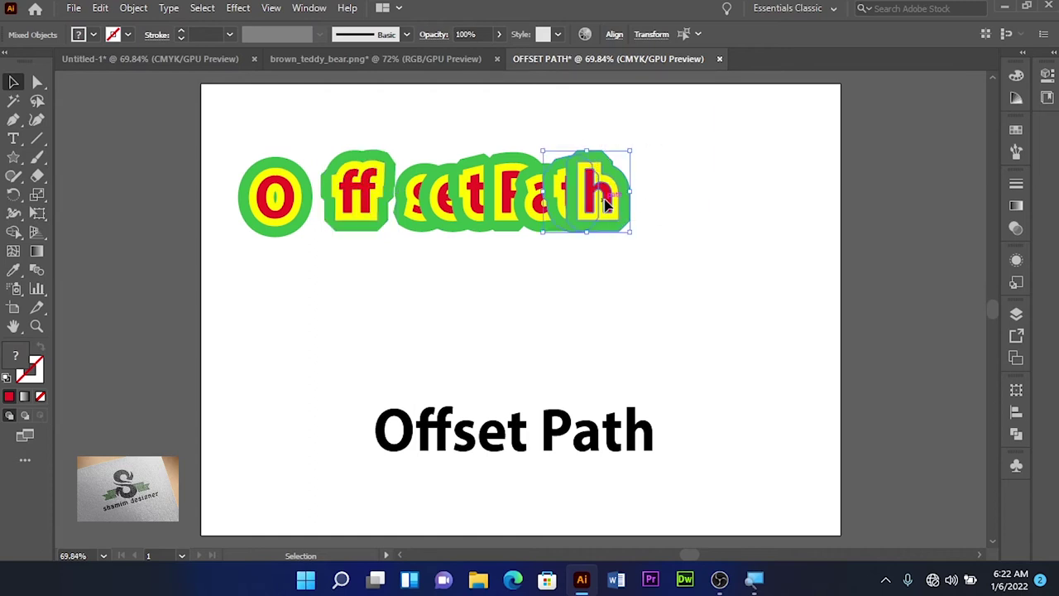
{"action": "mouse_move", "coordinate": [606, 206]}
{"action": "left_mouse_down"}
{"action": "mouse_move", "coordinate": [734, 206]}
{"action": "mouse_move", "coordinate": [765, 193]}
{"action": "left_mouse_up"}
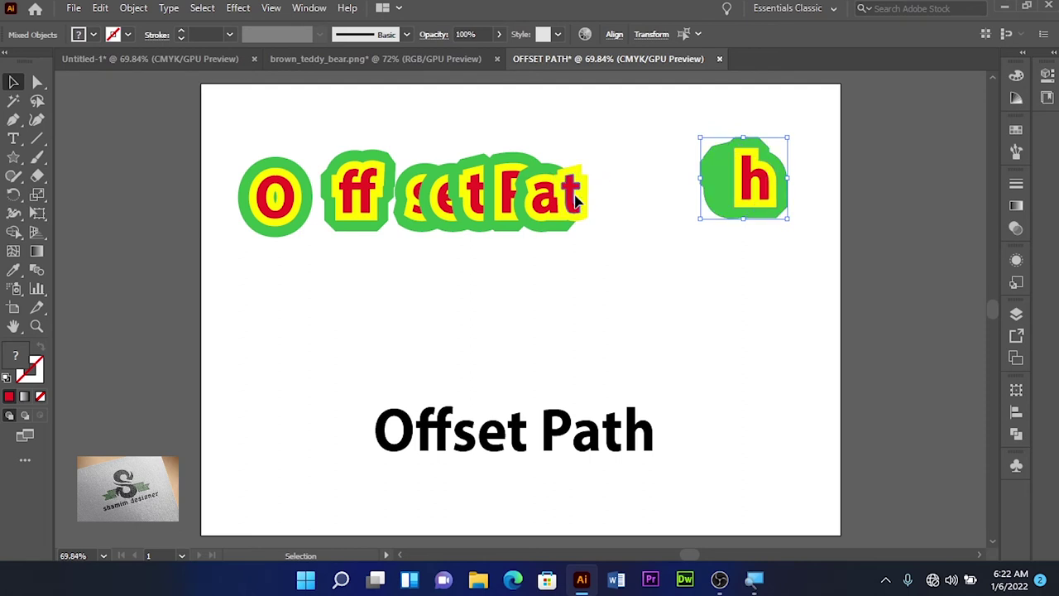
{"action": "left_click", "coordinate": [577, 201]}
{"action": "left_click_drag", "start_coordinate": [595, 216], "coordinate": [592, 207]}
{"action": "left_click", "coordinate": [599, 163]}
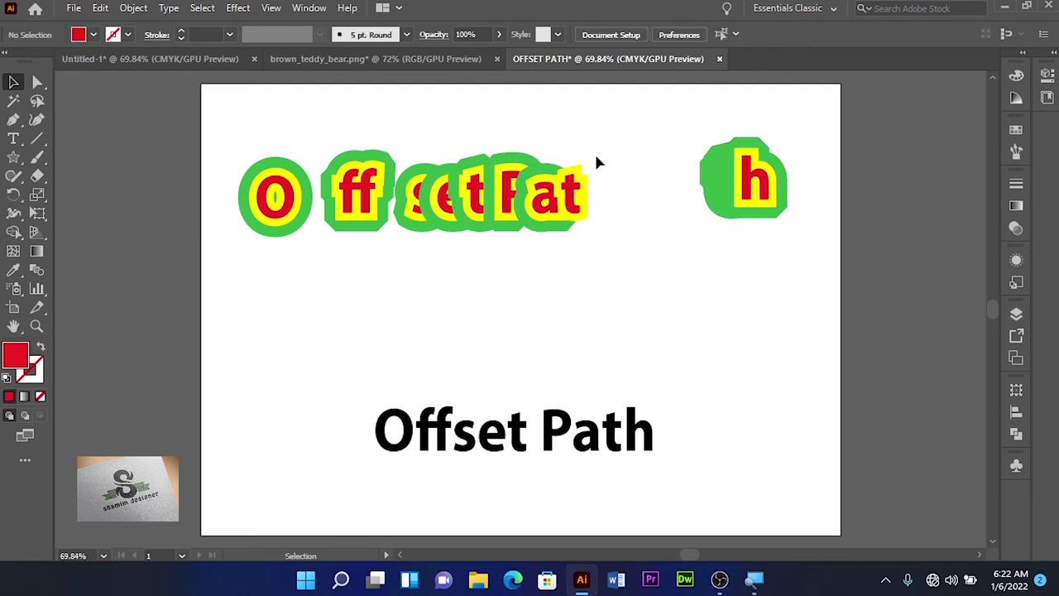
{"action": "left_click", "coordinate": [580, 202]}
{"action": "left_click_drag", "start_coordinate": [580, 202], "coordinate": [731, 194]}
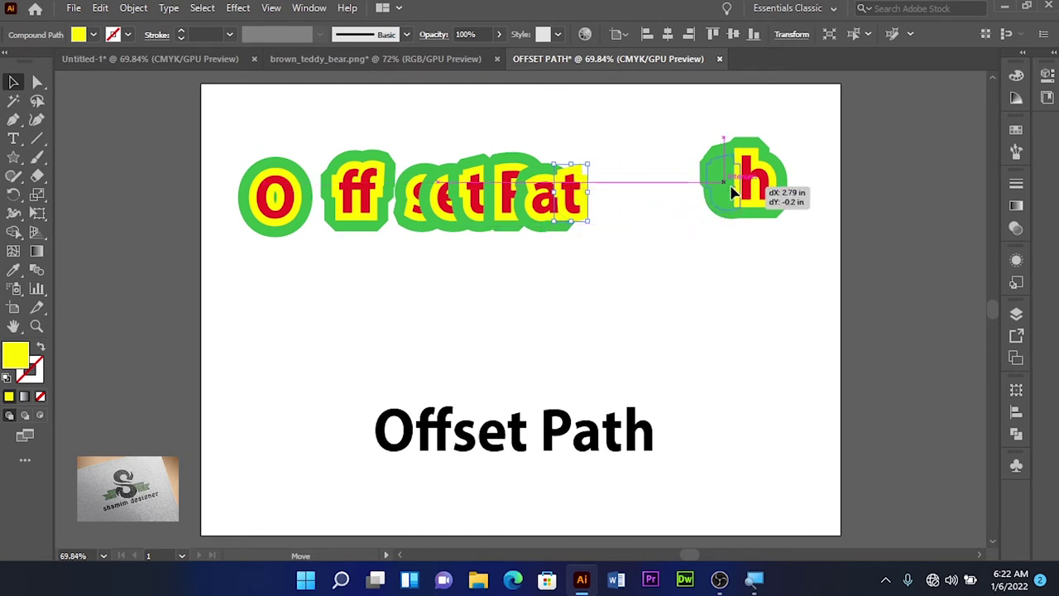
{"action": "left_click_drag", "start_coordinate": [730, 193], "coordinate": [729, 192]}
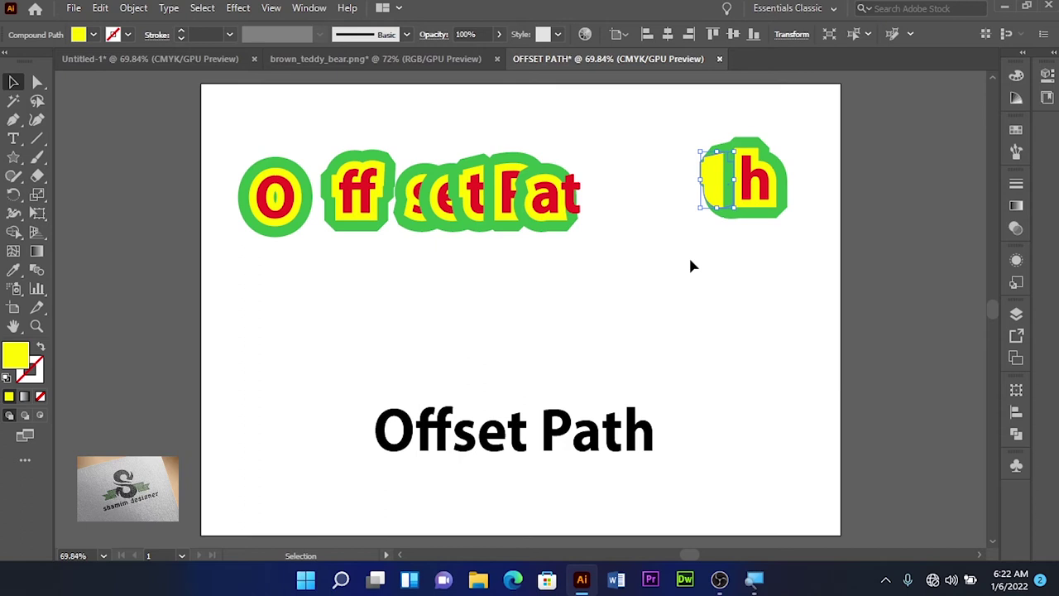
{"action": "key", "text": "ctrl+z"}
{"action": "key", "text": "ctrl+z"}
{"action": "key", "text": "ctrl+z"}
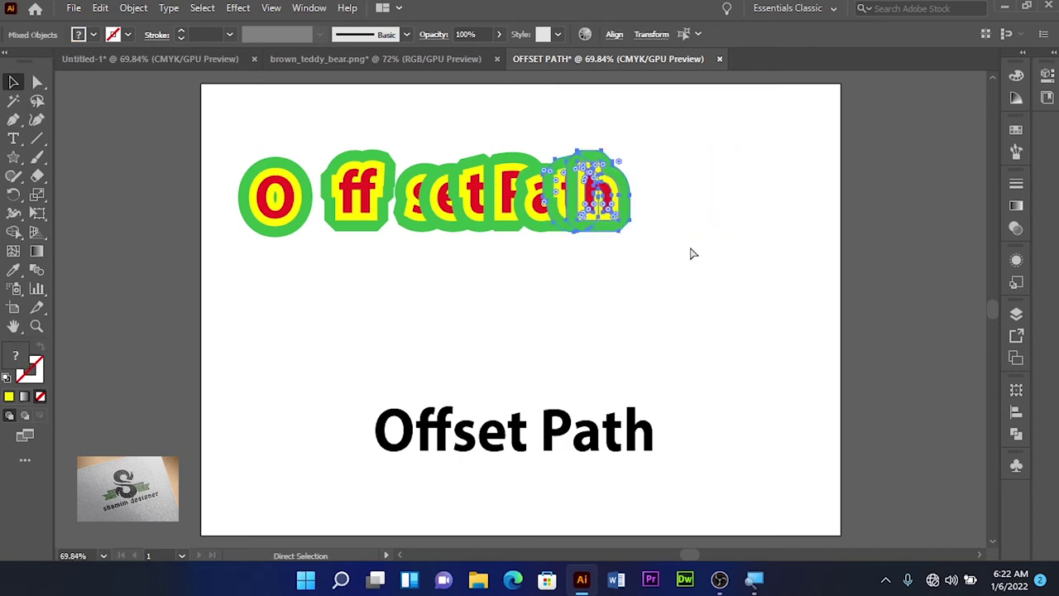
{"action": "left_click", "coordinate": [677, 227]}
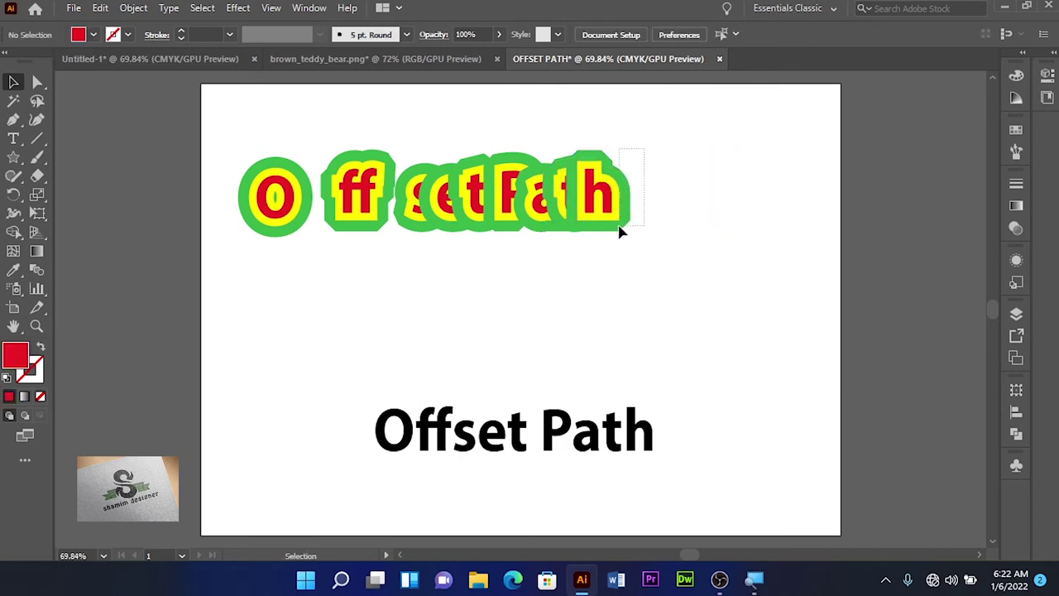
Move the h further right and place the t pieces just left of it.
{"action": "mouse_move", "coordinate": [598, 230]}
{"action": "left_mouse_down"}
{"action": "mouse_move", "coordinate": [707, 195]}
{"action": "mouse_move", "coordinate": [806, 193]}
{"action": "left_mouse_up"}
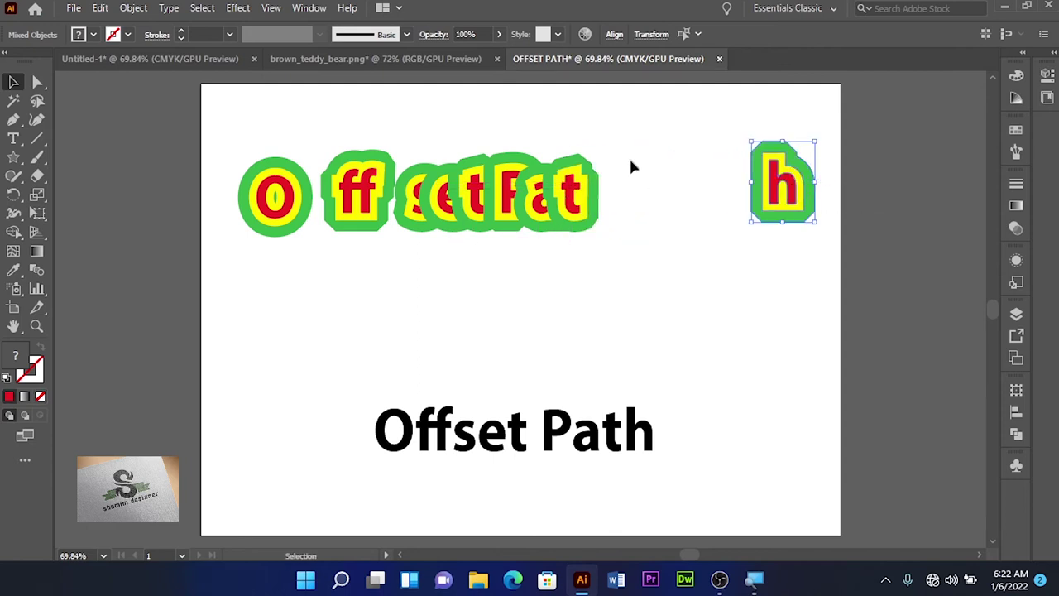
{"action": "left_click", "coordinate": [579, 228]}
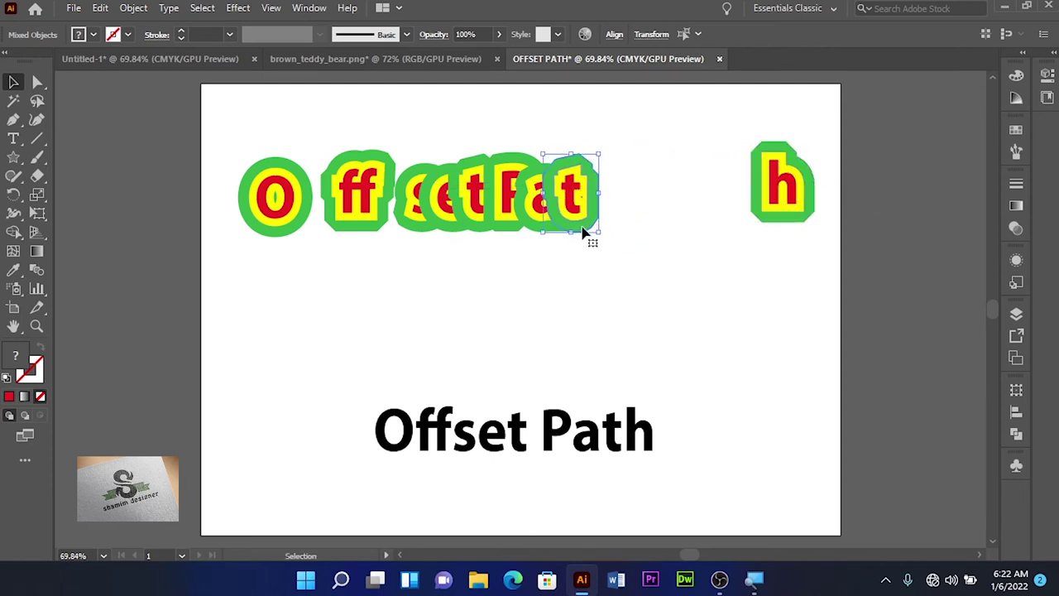
{"action": "left_click", "coordinate": [586, 212]}
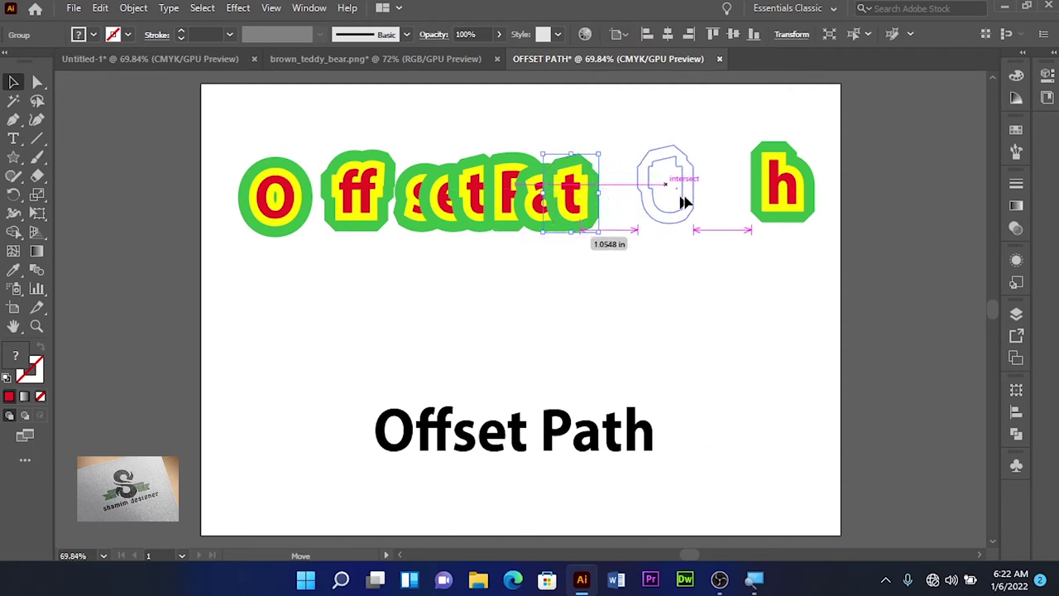
{"action": "left_click_drag", "start_coordinate": [586, 212], "coordinate": [720, 205]}
Position the red t inside the yellow-green t beside the h.
{"action": "double_click", "coordinate": [575, 195]}
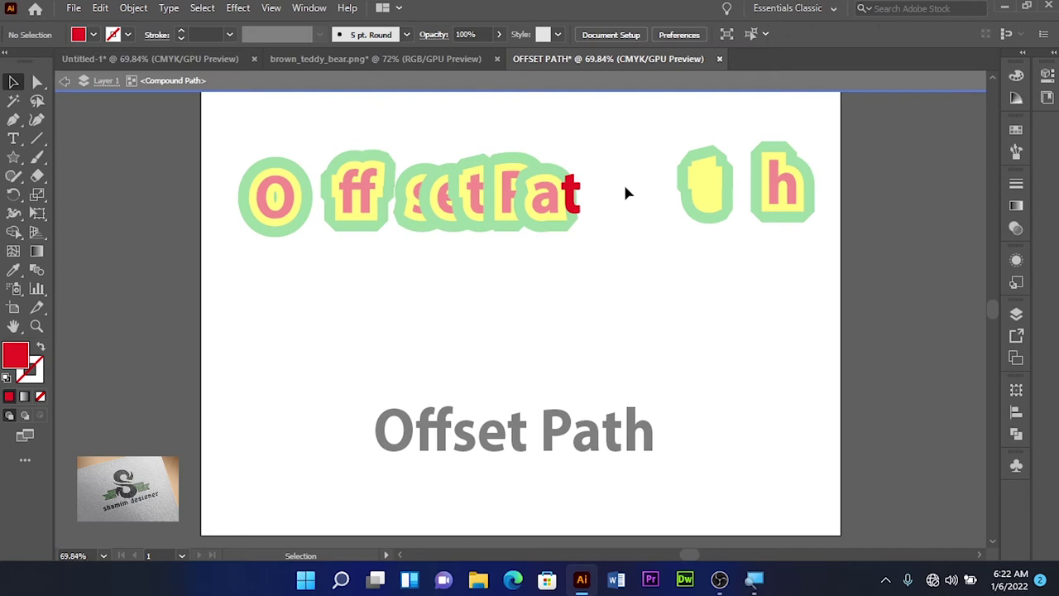
{"action": "double_click", "coordinate": [599, 254]}
{"action": "left_click_drag", "start_coordinate": [569, 189], "coordinate": [713, 187]}
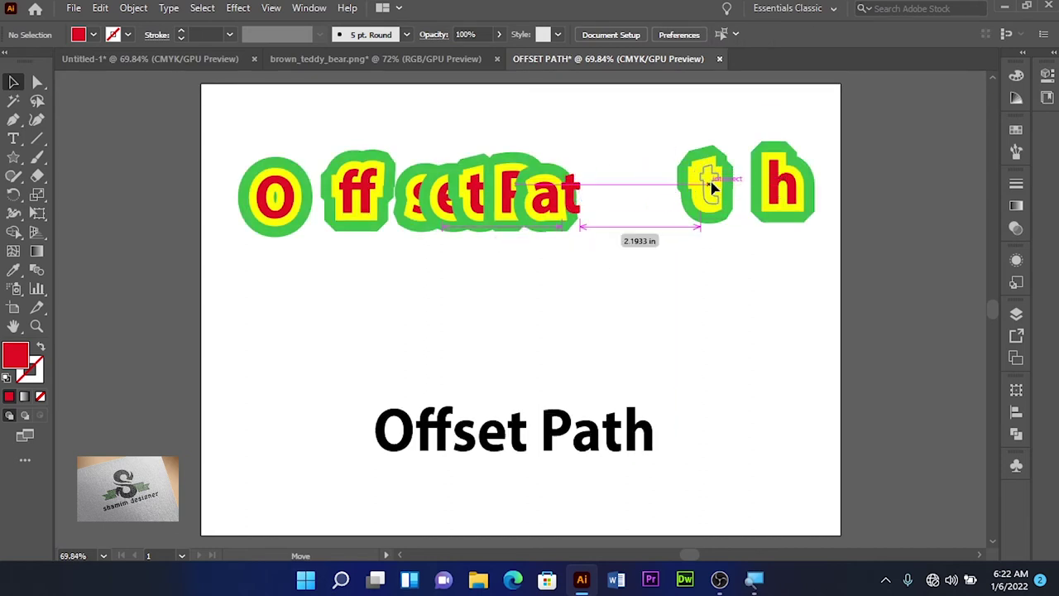
{"action": "left_click_drag", "start_coordinate": [713, 187], "coordinate": [719, 222]}
{"action": "left_click", "coordinate": [693, 266]}
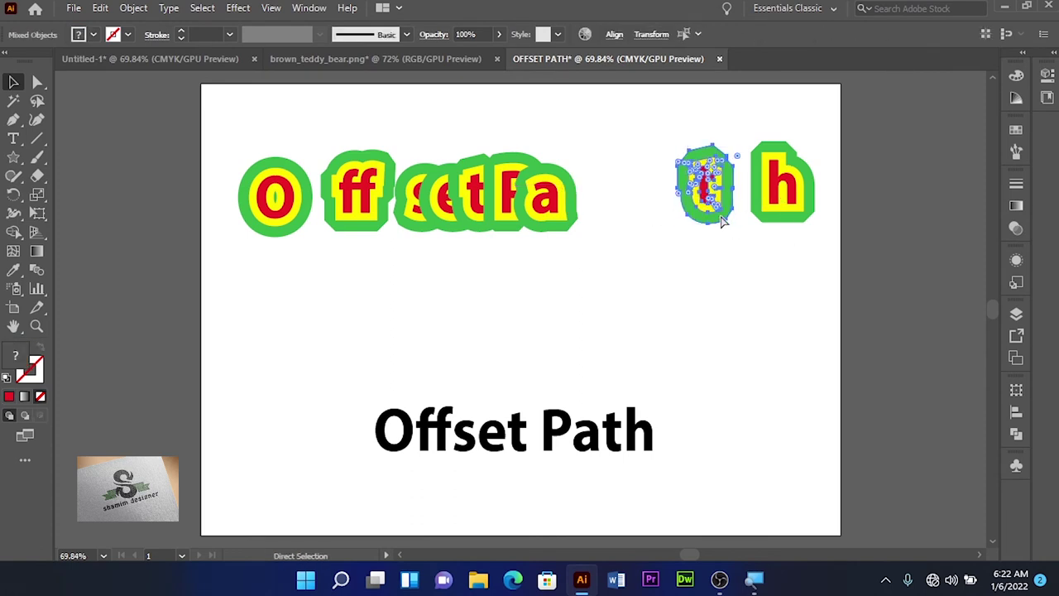
{"action": "key", "text": "v"}
{"action": "left_click", "coordinate": [686, 263]}
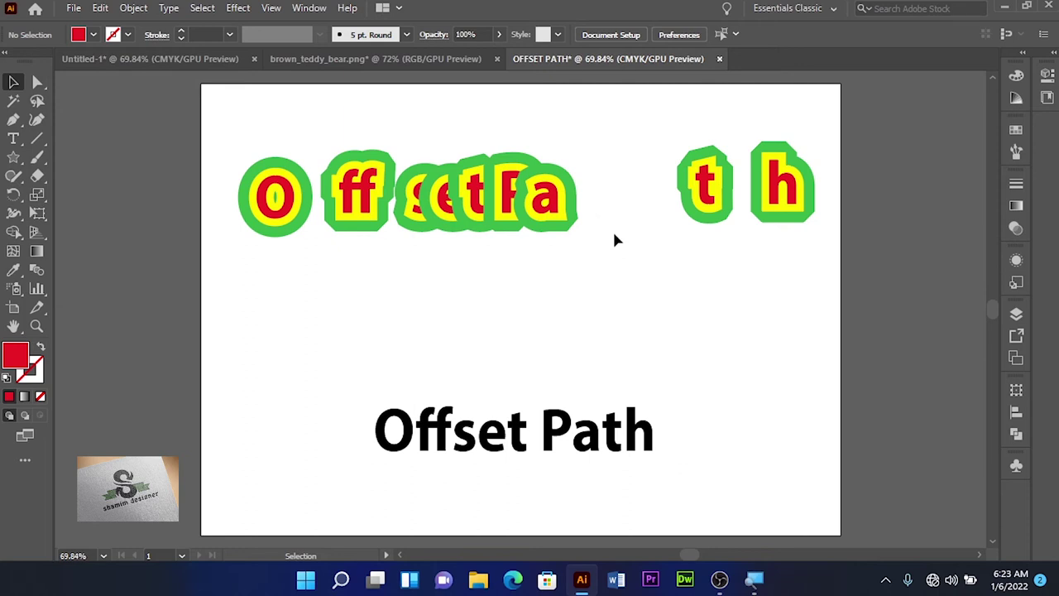
Realign the ff pieces and move the lower Offset Path text upward.
{"action": "left_click_drag", "start_coordinate": [414, 199], "coordinate": [341, 175]}
{"action": "left_click_drag", "start_coordinate": [389, 206], "coordinate": [383, 197]}
{"action": "left_click", "coordinate": [471, 244]}
{"action": "left_click_drag", "start_coordinate": [459, 430], "coordinate": [406, 347]}
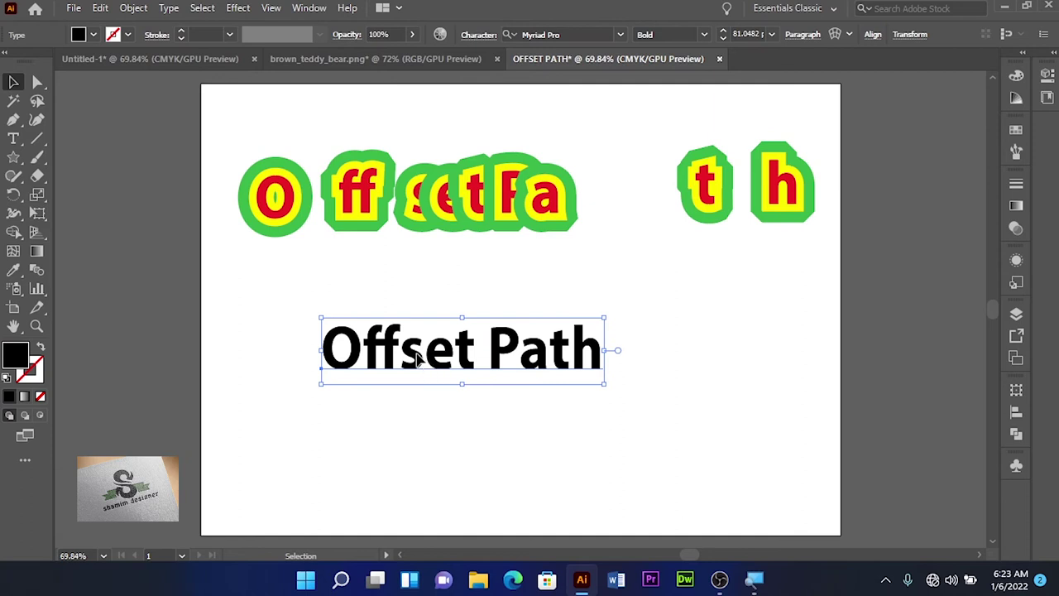
{"action": "left_click_drag", "start_coordinate": [402, 344], "coordinate": [405, 364]}
Try an Offset Path effect with cyan fill on the text, then undo it.
{"action": "left_click", "coordinate": [238, 8]}
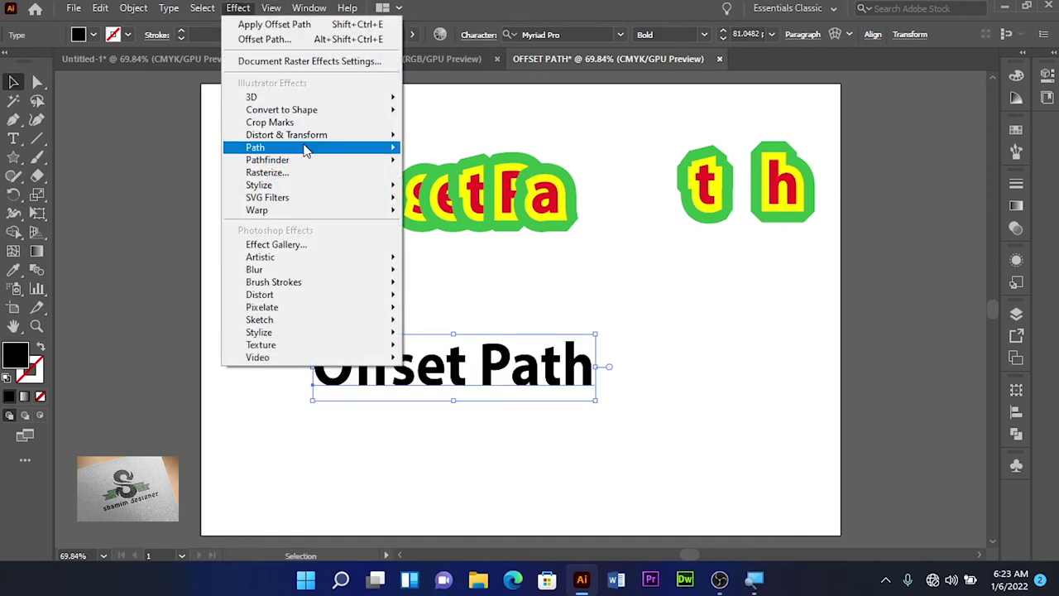
{"action": "mouse_move", "coordinate": [255, 147]}
{"action": "left_click", "coordinate": [453, 149]}
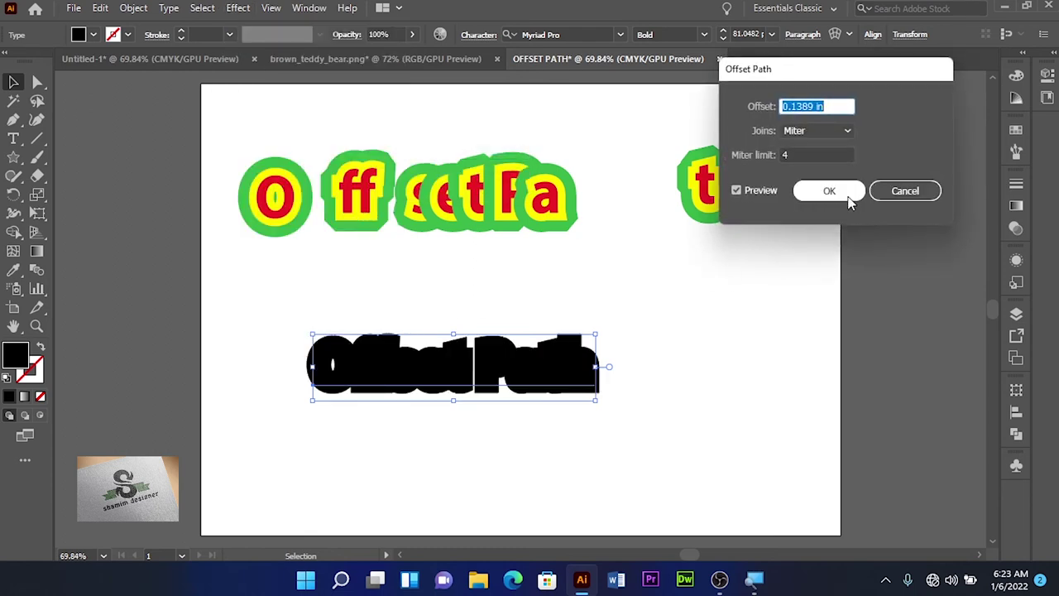
{"action": "left_click", "coordinate": [823, 191]}
{"action": "left_click", "coordinate": [92, 34]}
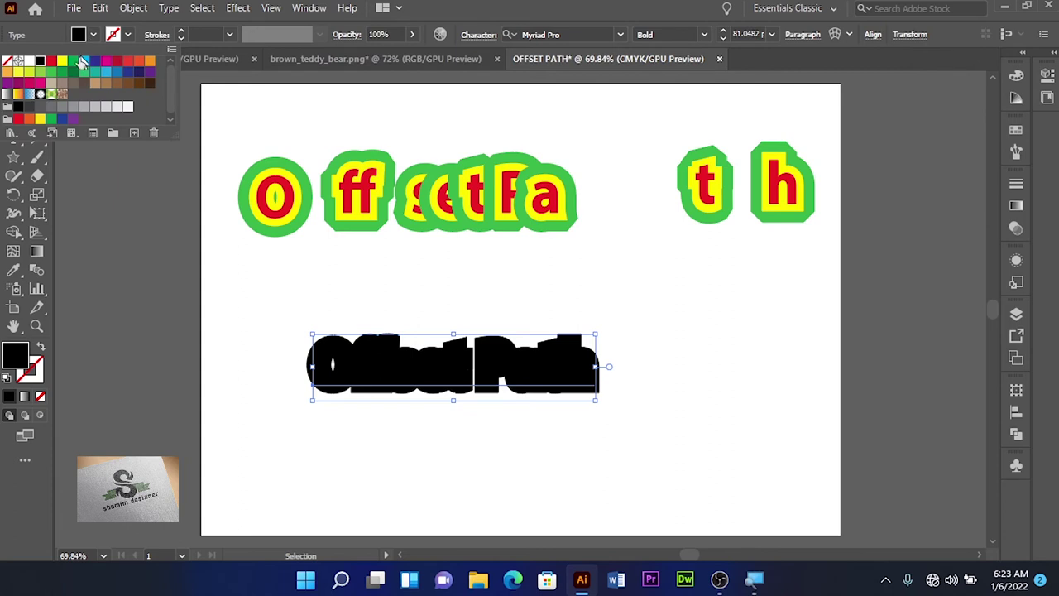
{"action": "left_click", "coordinate": [82, 63]}
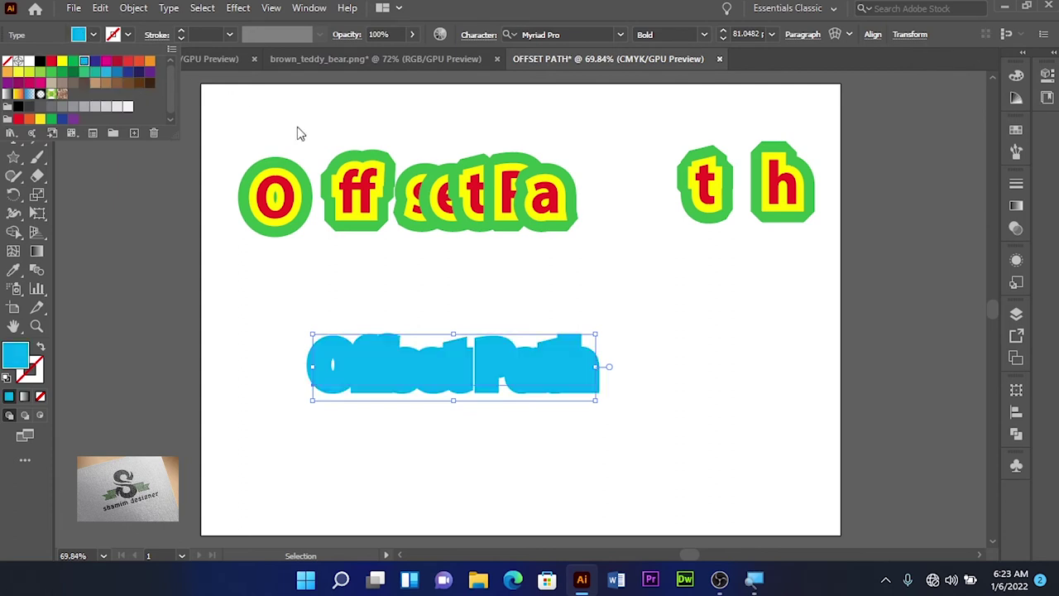
{"action": "left_click", "coordinate": [302, 134]}
{"action": "key", "text": "ctrl+z"}
{"action": "key", "text": "ctrl+z"}
Fill the lower Offset Path text with the cyan swatch.
{"action": "left_click", "coordinate": [93, 35]}
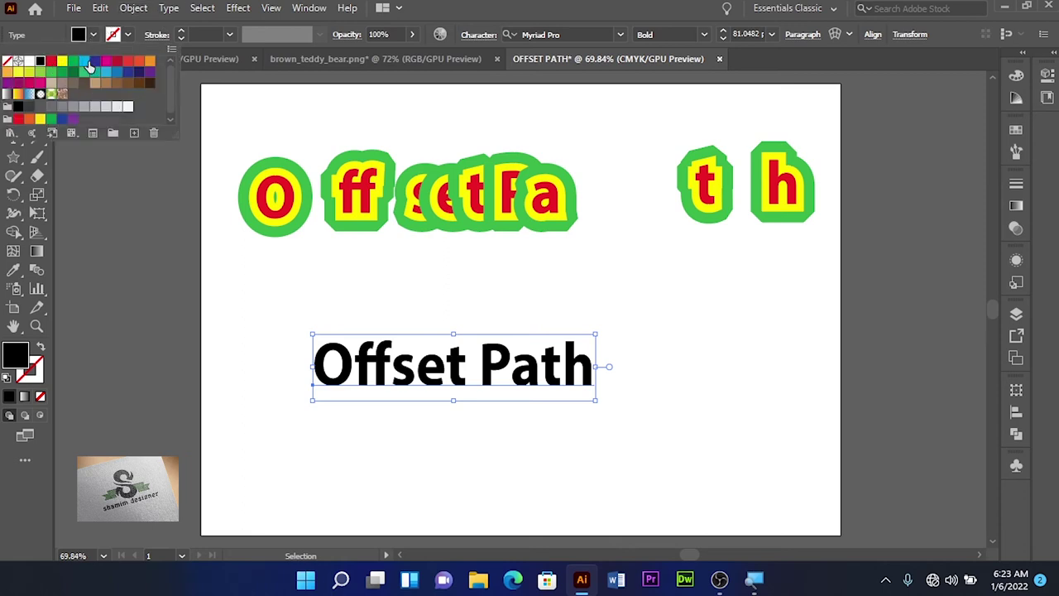
{"action": "left_click", "coordinate": [90, 66]}
{"action": "left_click", "coordinate": [584, 290]}
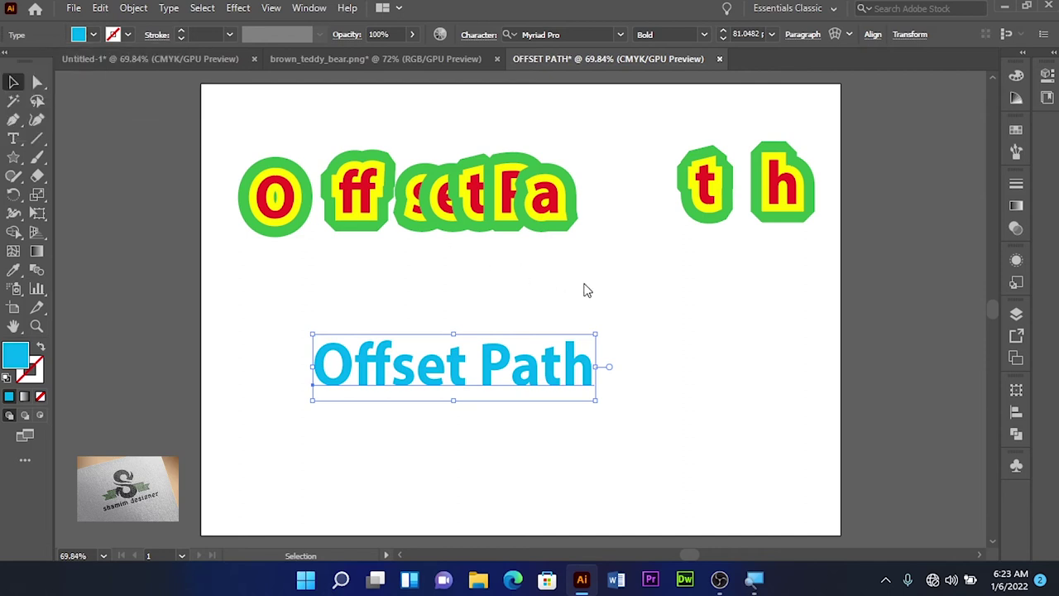
{"action": "key", "text": "a"}
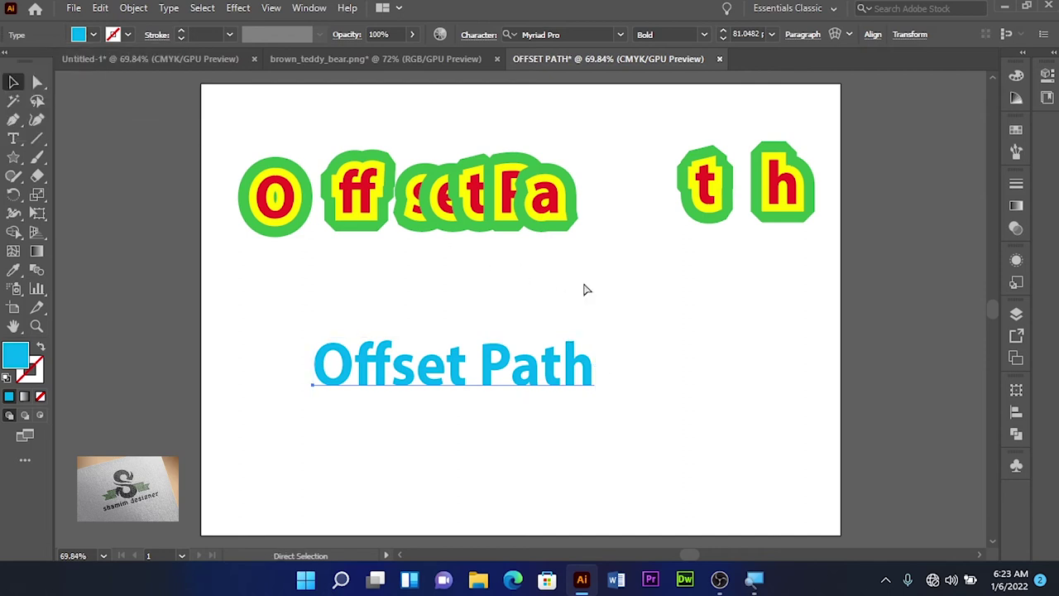
{"action": "key", "text": "v"}
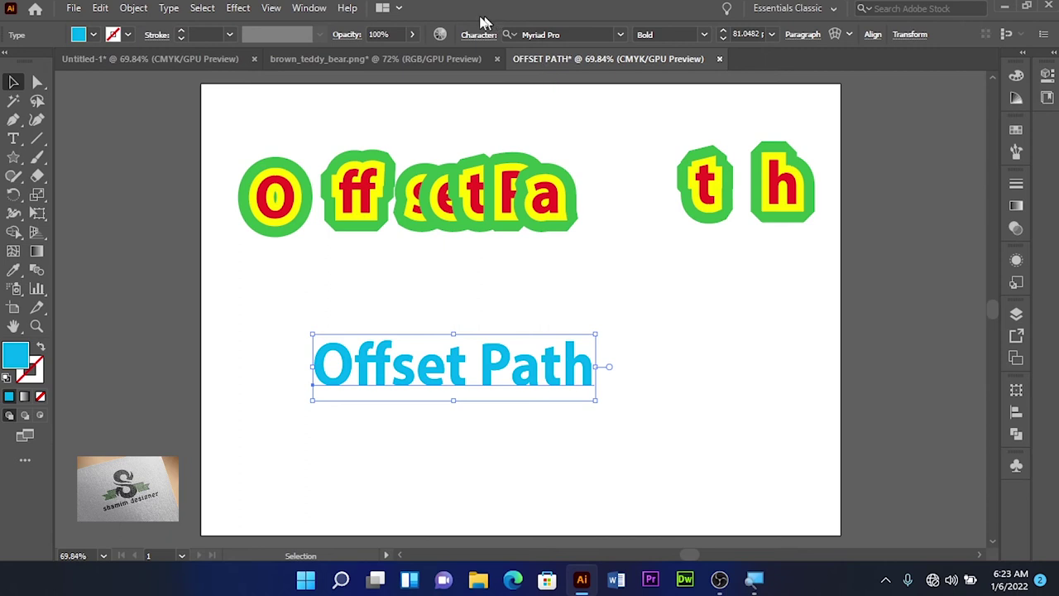
{"action": "left_click", "coordinate": [94, 35]}
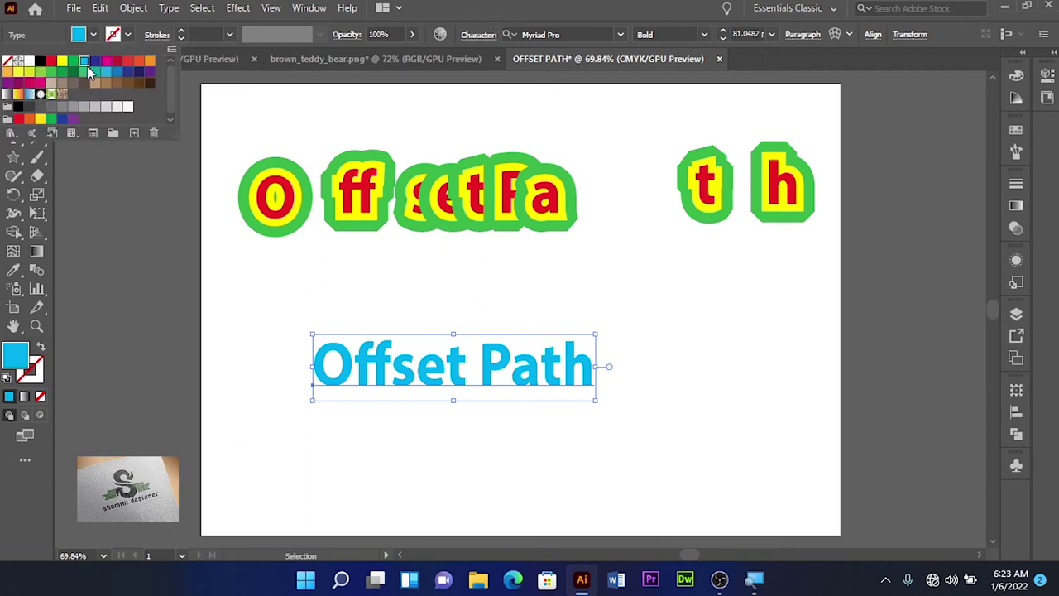
Set a dark blue fill and apply an Offset Path effect, trying 0.3 in then 0.2 in.
{"action": "left_click", "coordinate": [95, 62]}
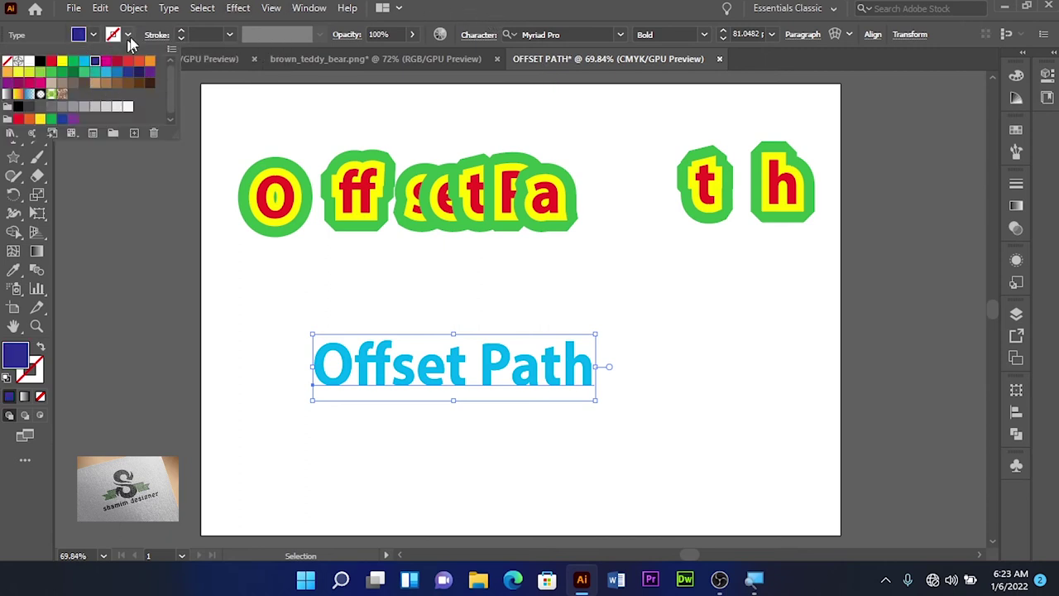
{"action": "left_click", "coordinate": [238, 9]}
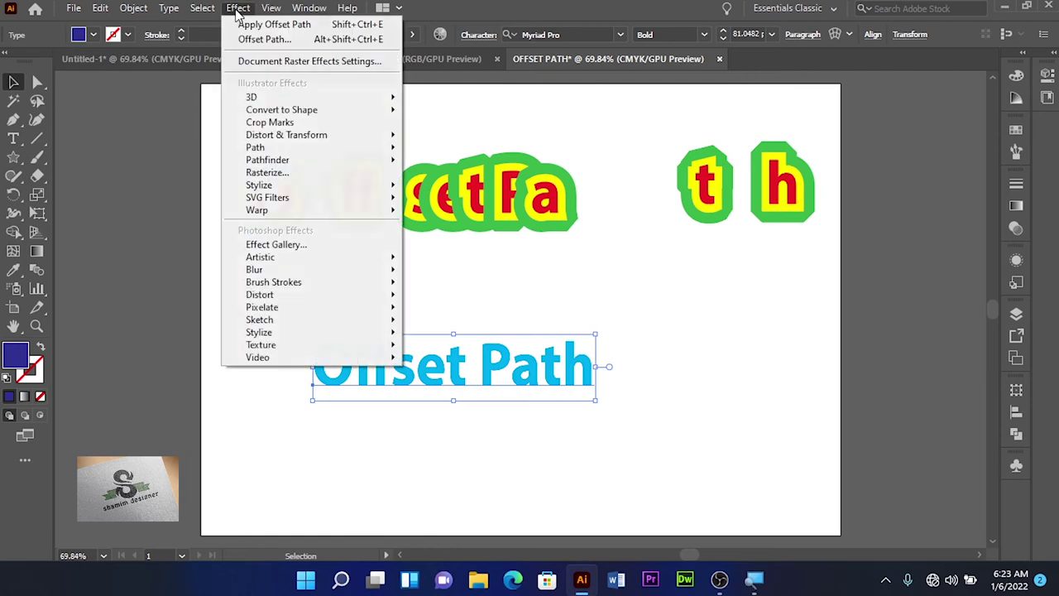
{"action": "mouse_move", "coordinate": [255, 147]}
{"action": "left_click", "coordinate": [453, 150]}
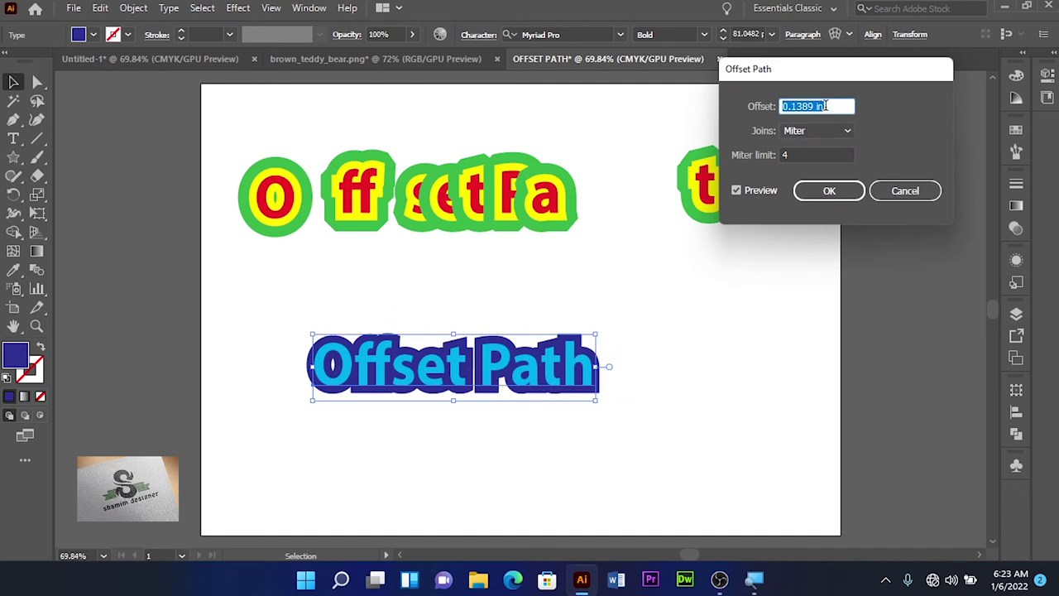
{"action": "left_click", "coordinate": [825, 106]}
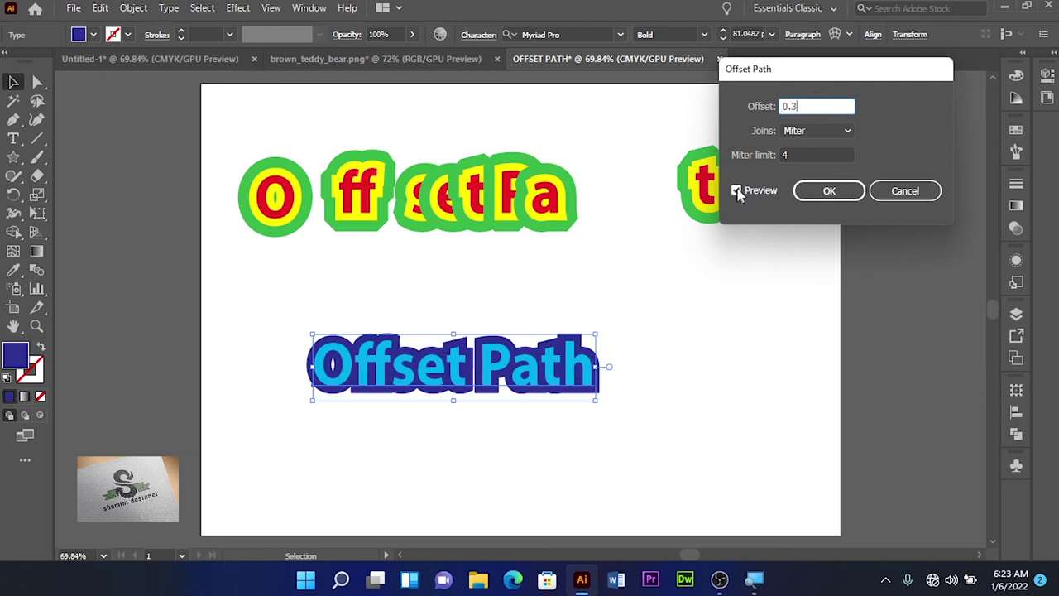
{"action": "key", "text": "Tab"}
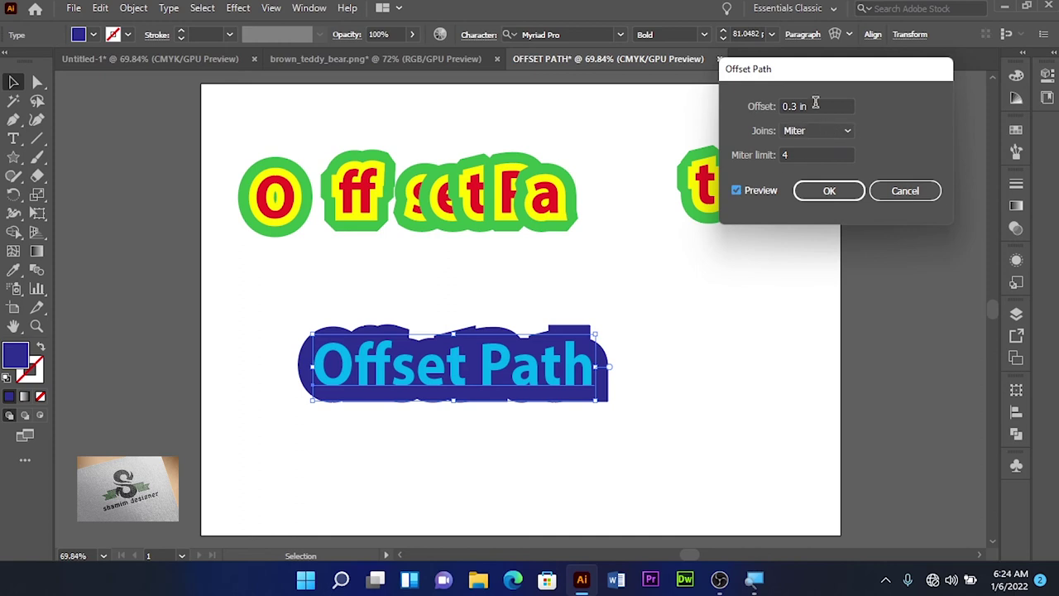
{"action": "left_click", "coordinate": [815, 104]}
{"action": "key", "text": "Tab"}
Give the 0.2 in offset Round joins and confirm it.
{"action": "left_click", "coordinate": [736, 190]}
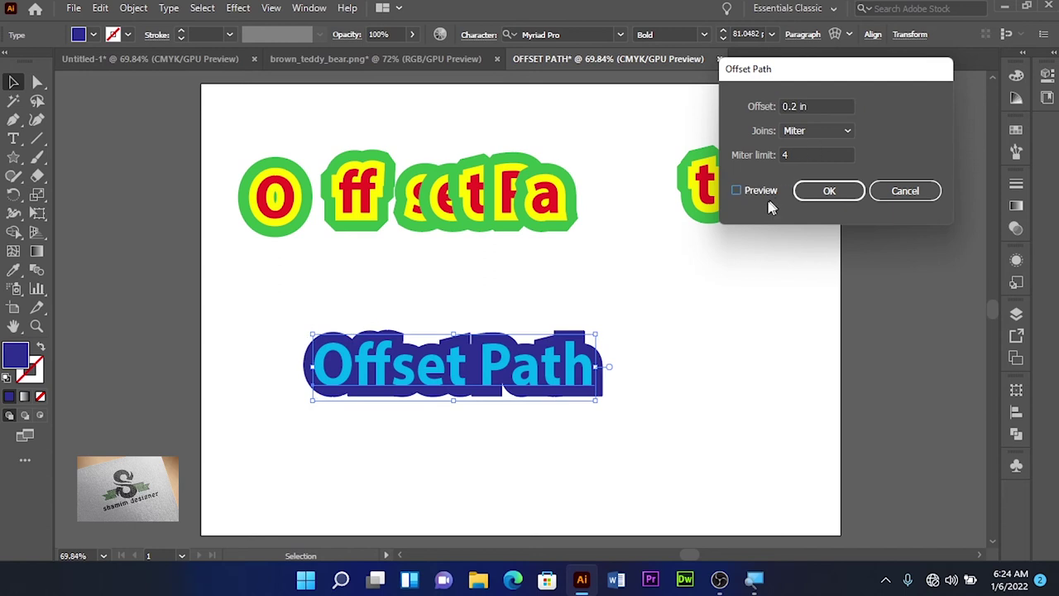
{"action": "left_click", "coordinate": [736, 191]}
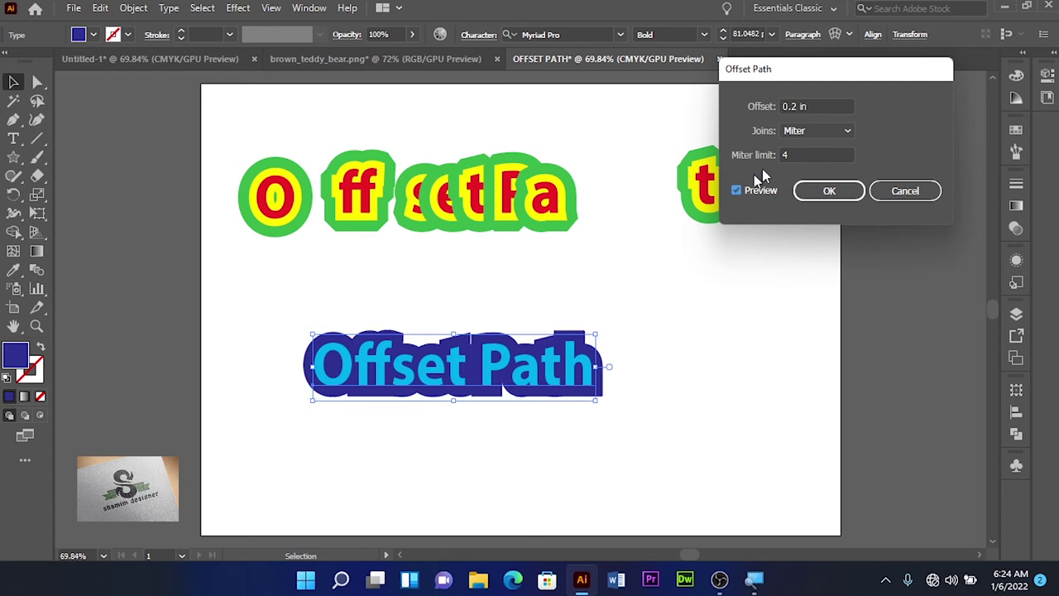
{"action": "left_click", "coordinate": [844, 131]}
{"action": "left_click", "coordinate": [821, 166]}
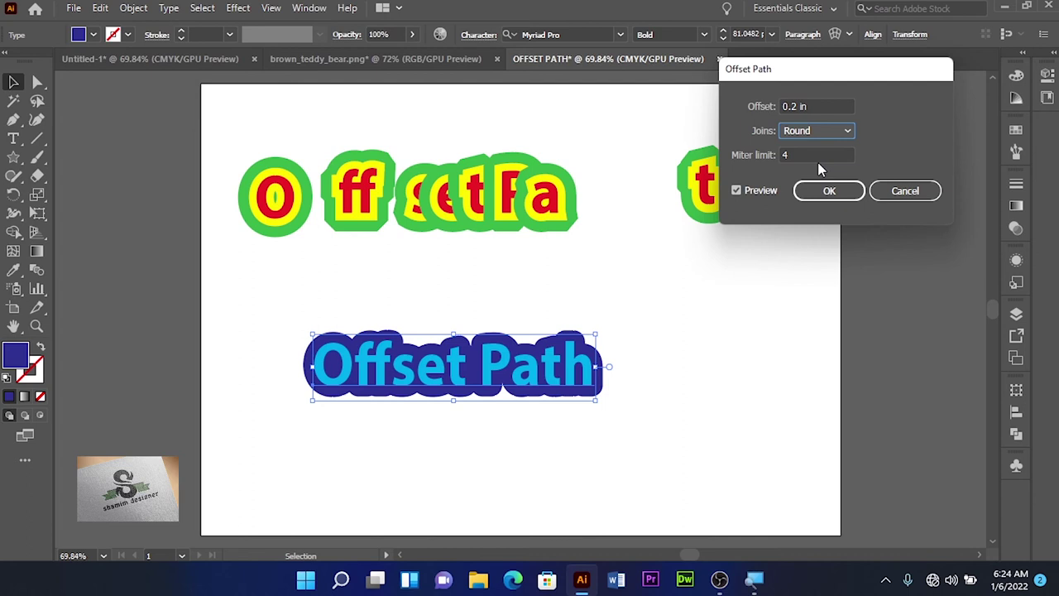
{"action": "left_click", "coordinate": [828, 197]}
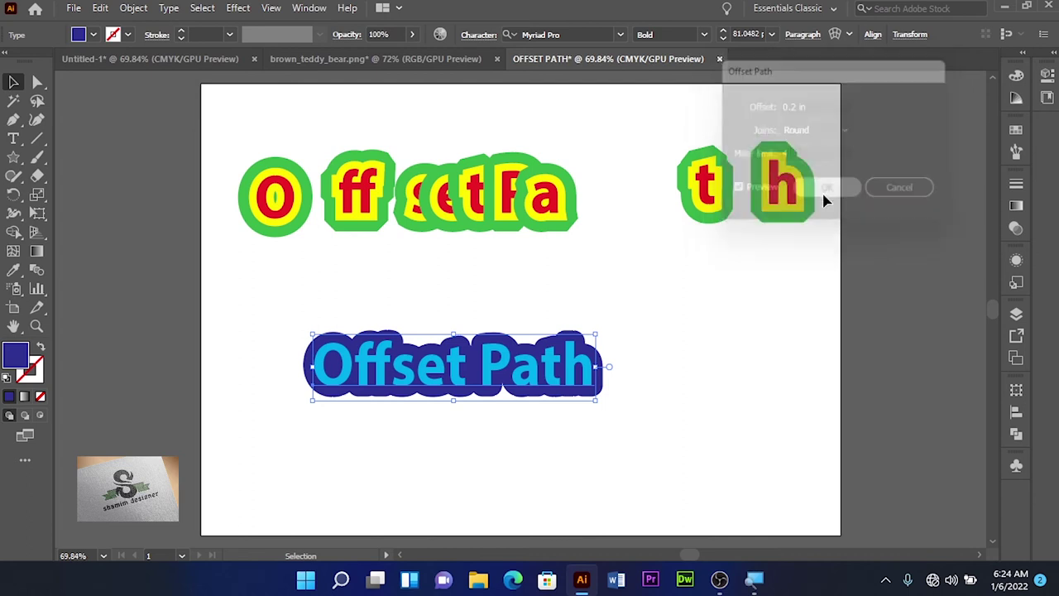
{"action": "left_click", "coordinate": [674, 352]}
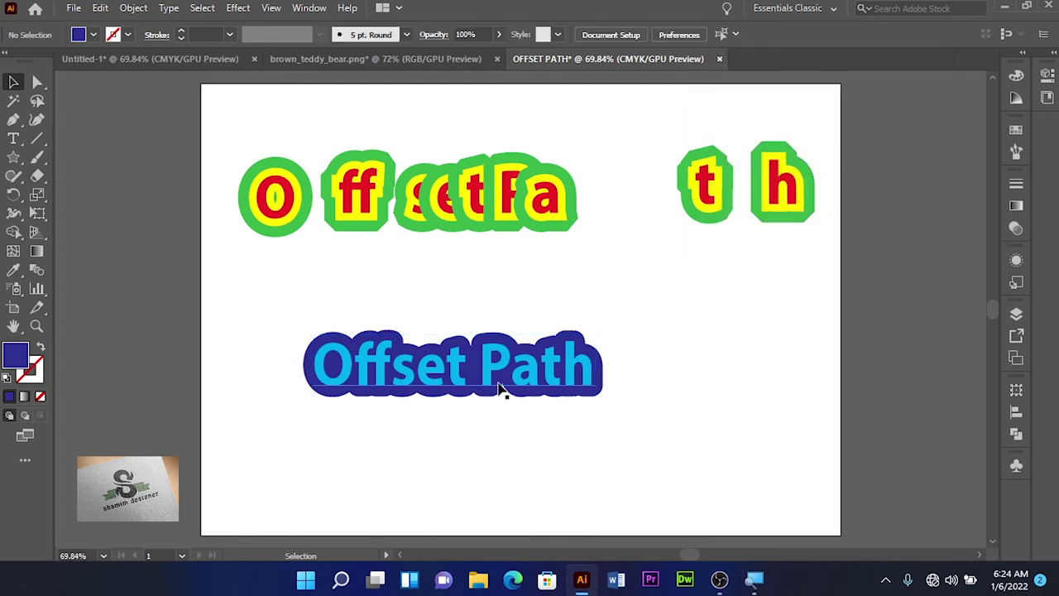
Group the cyan text with its dark-blue offset and move the group up and left.
{"action": "left_click_drag", "start_coordinate": [493, 373], "coordinate": [633, 369]}
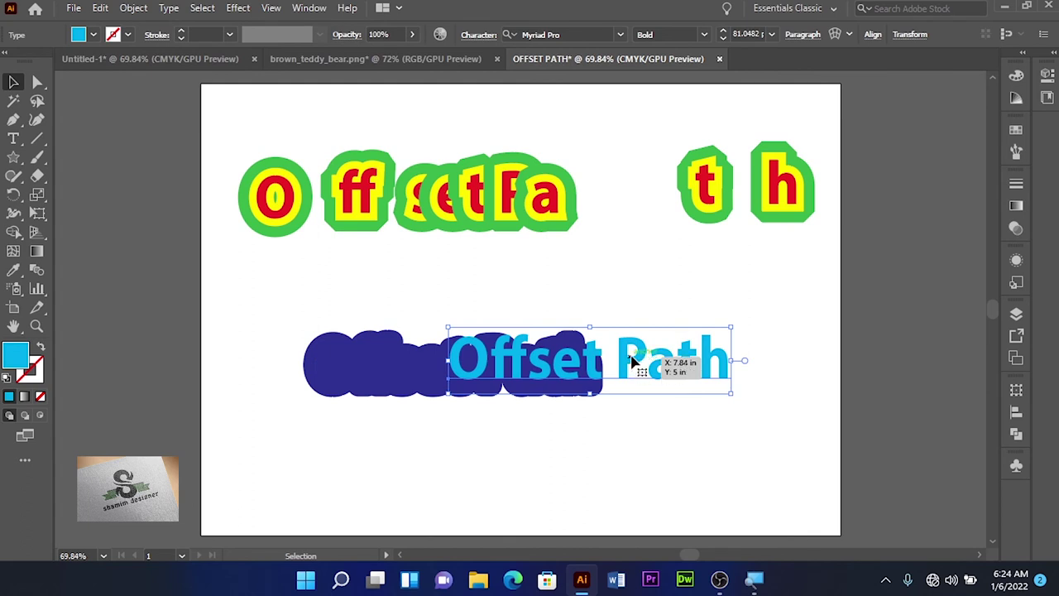
{"action": "key", "text": "ctrl+z"}
{"action": "left_click", "coordinate": [468, 306]}
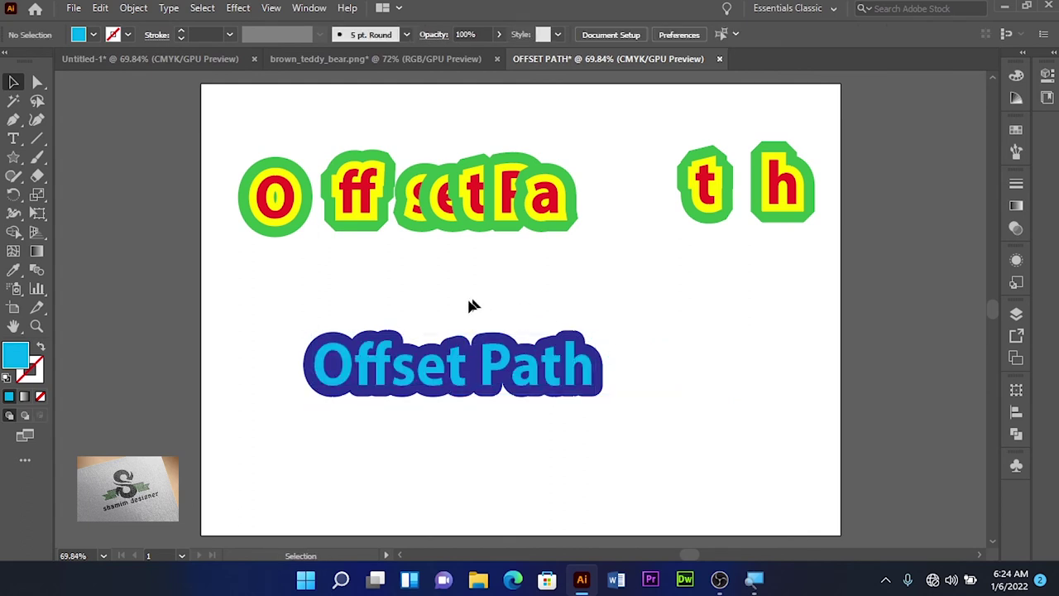
{"action": "left_click", "coordinate": [453, 351]}
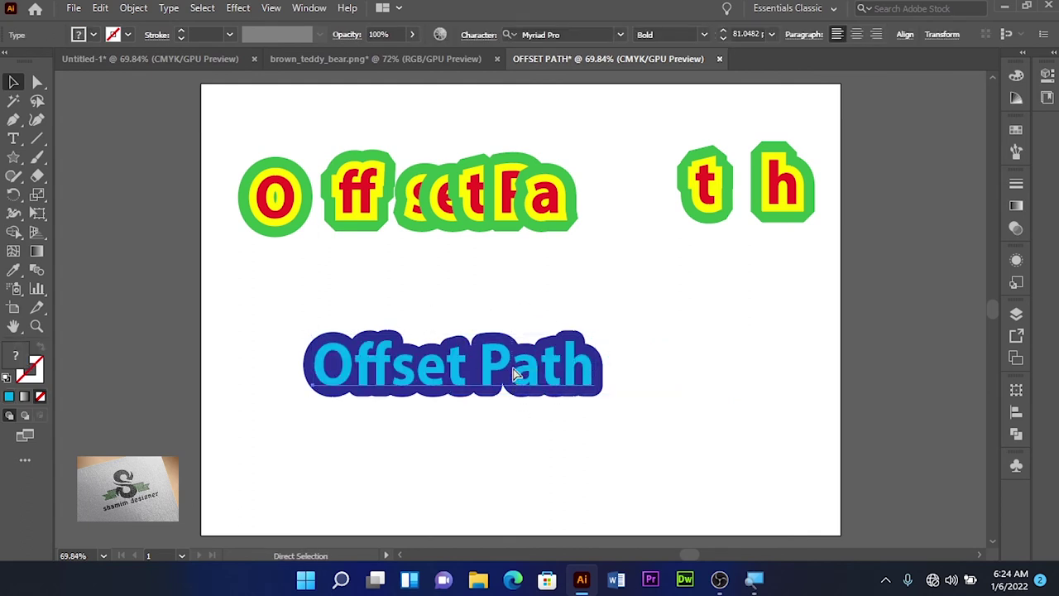
{"action": "key", "text": "ctrl+g"}
{"action": "left_click_drag", "start_coordinate": [513, 372], "coordinate": [423, 337]}
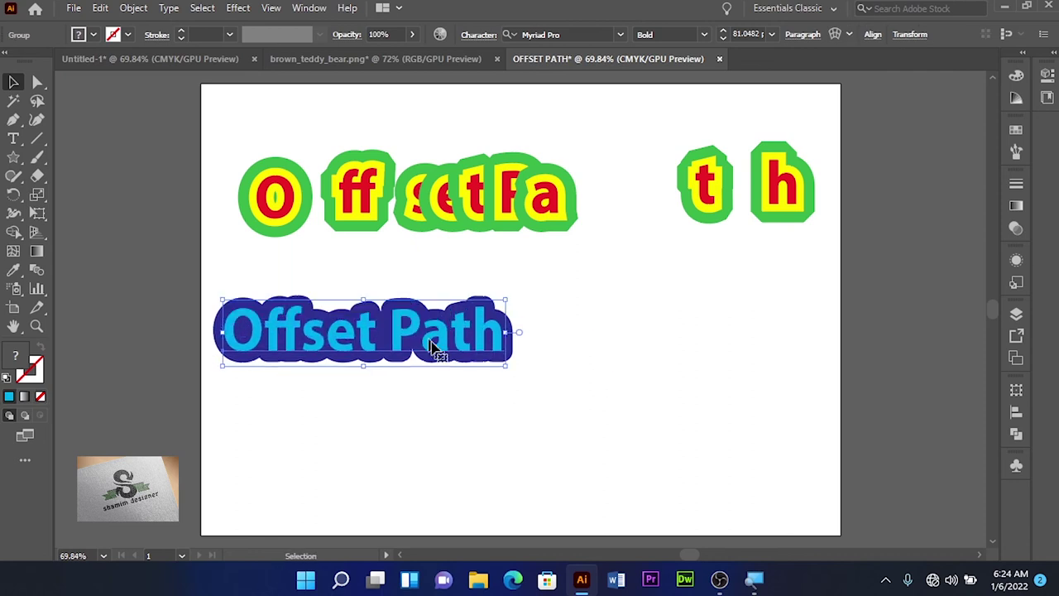
{"action": "left_click", "coordinate": [563, 454]}
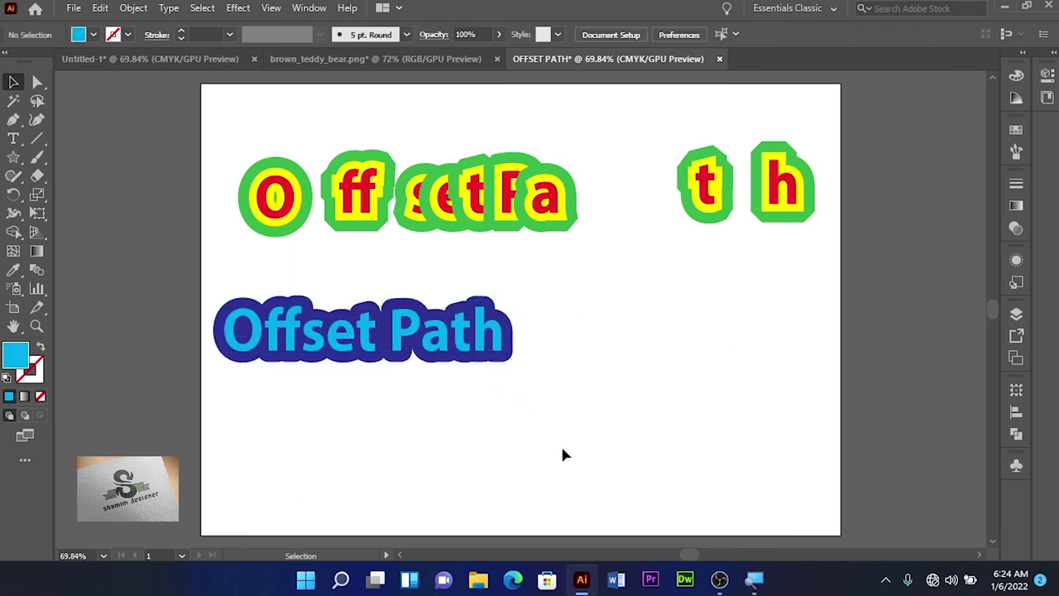
{"action": "left_click", "coordinate": [14, 139]}
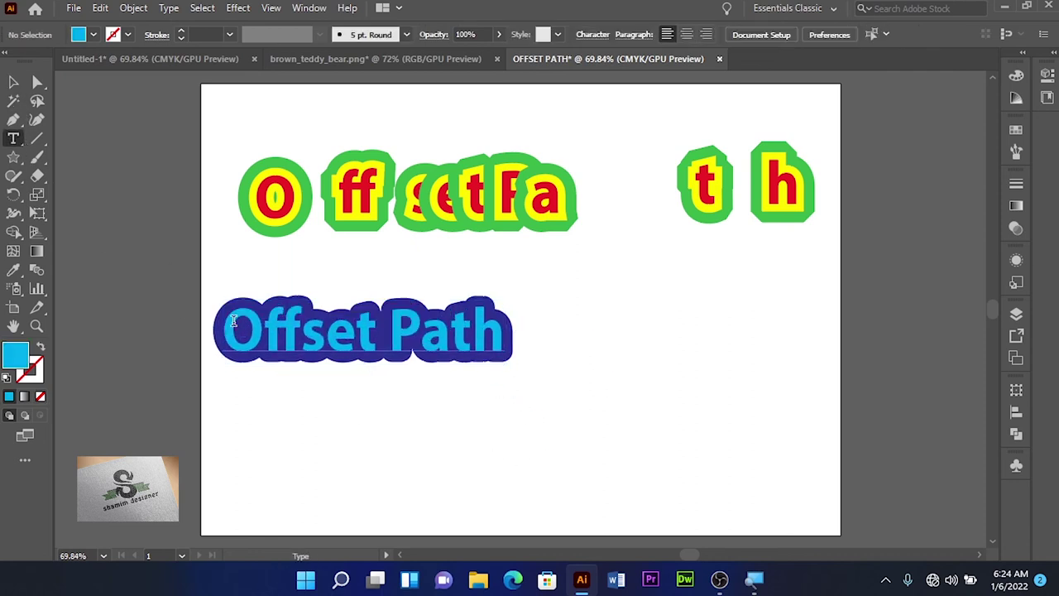
Type 'style' below the blue lettering and fill it with the C=10 M=100 Y=50 K=0 swatch.
{"action": "left_click", "coordinate": [393, 442]}
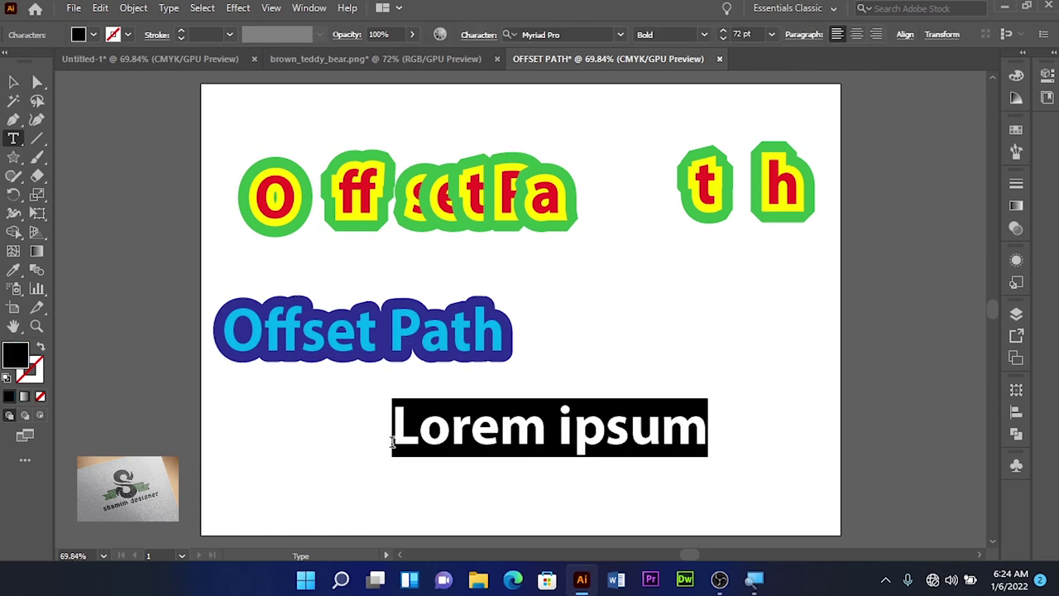
{"action": "type", "text": "style"}
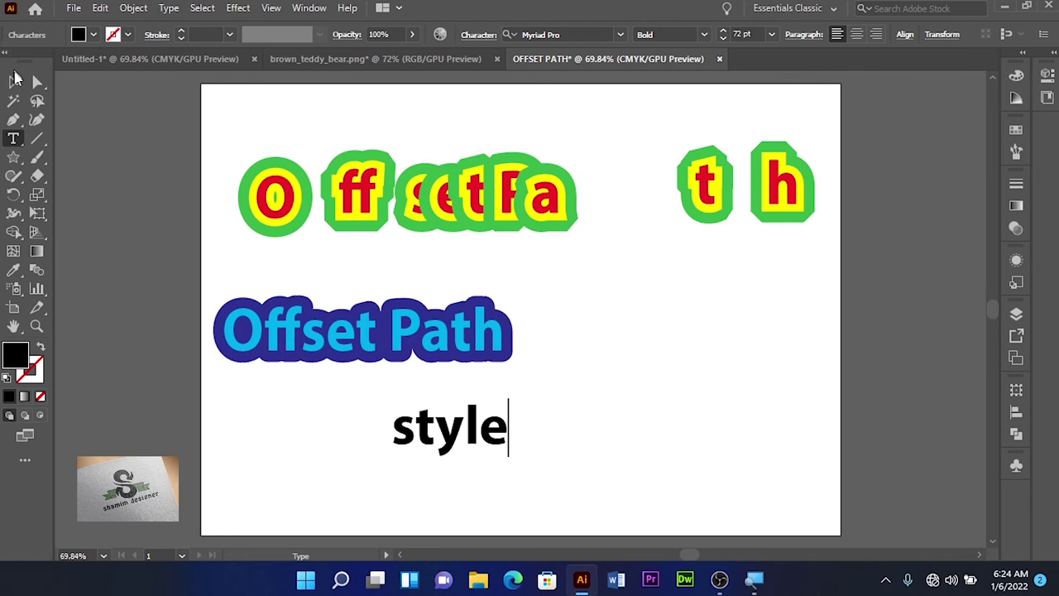
{"action": "left_click", "coordinate": [14, 81]}
{"action": "left_click", "coordinate": [95, 34]}
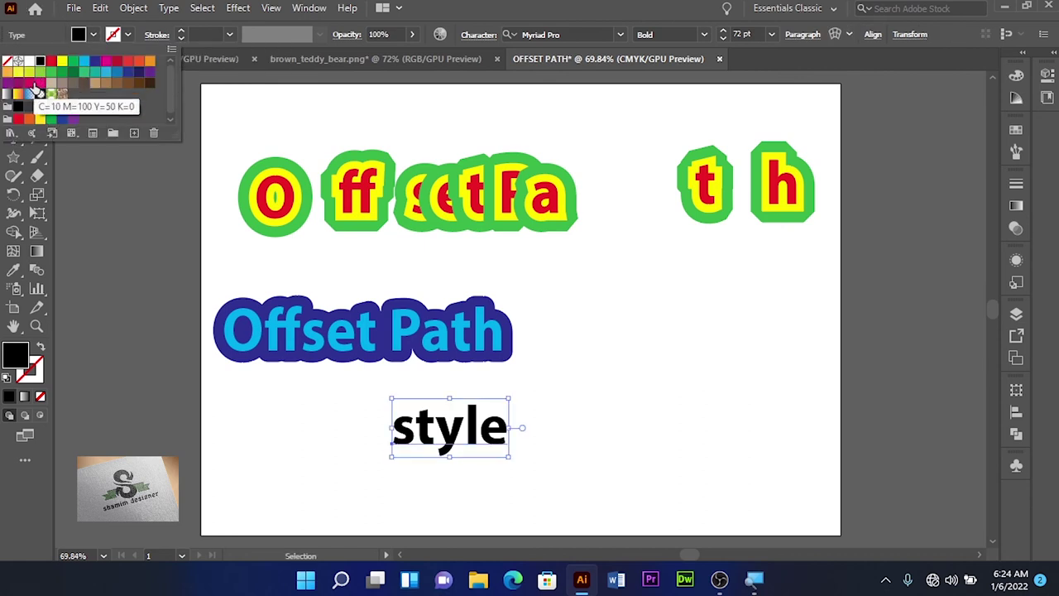
{"action": "left_click", "coordinate": [26, 87]}
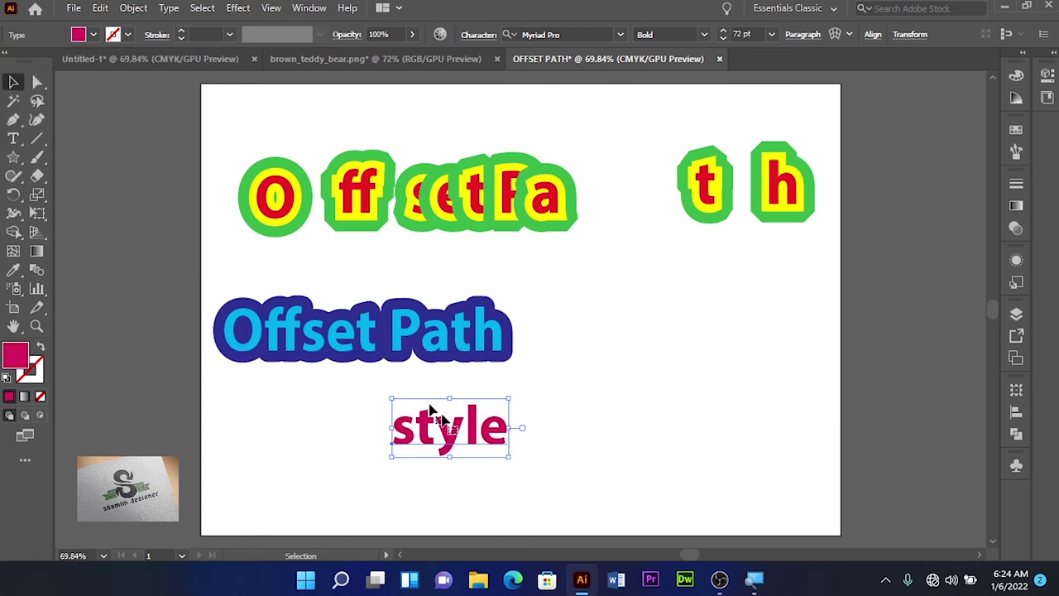
{"action": "right_click", "coordinate": [454, 423]}
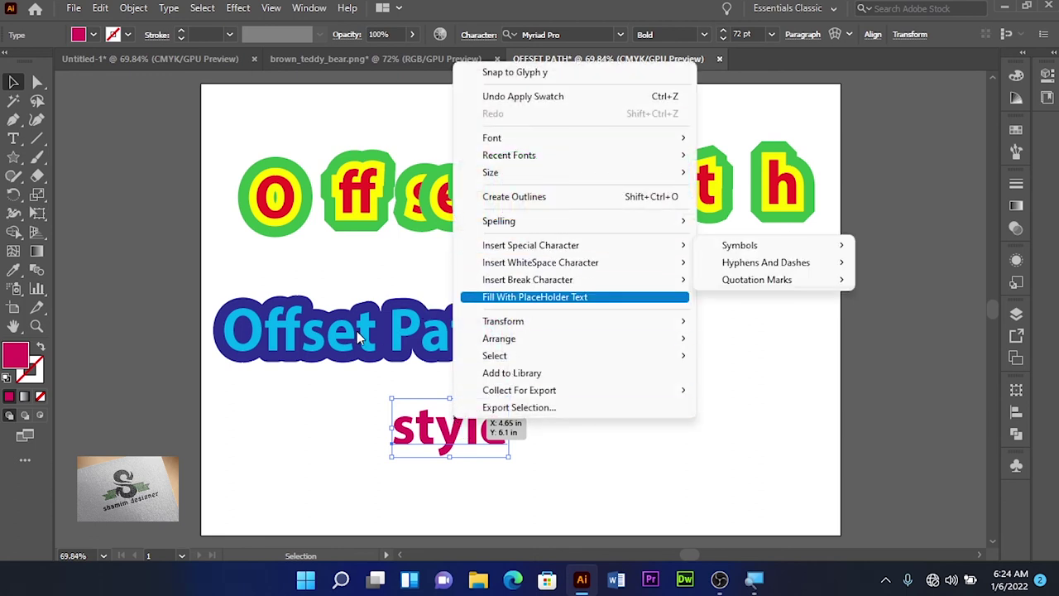
Convert the 'style' text to outlines and apply a 0.2 in Round offset path.
{"action": "left_click", "coordinate": [584, 197]}
{"action": "left_click", "coordinate": [133, 8]}
{"action": "mouse_move", "coordinate": [264, 384]}
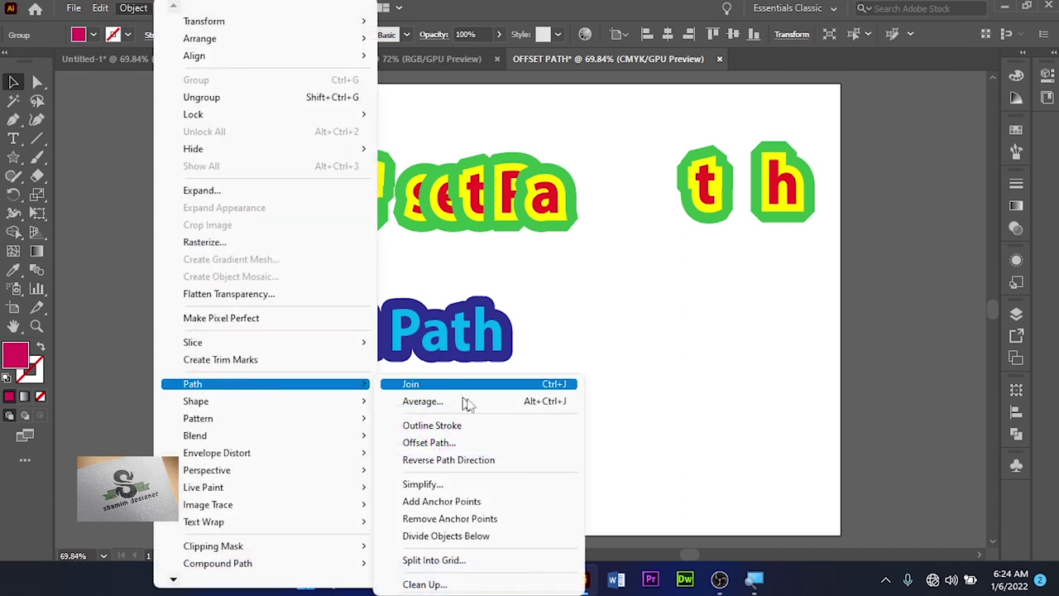
{"action": "left_click", "coordinate": [493, 442]}
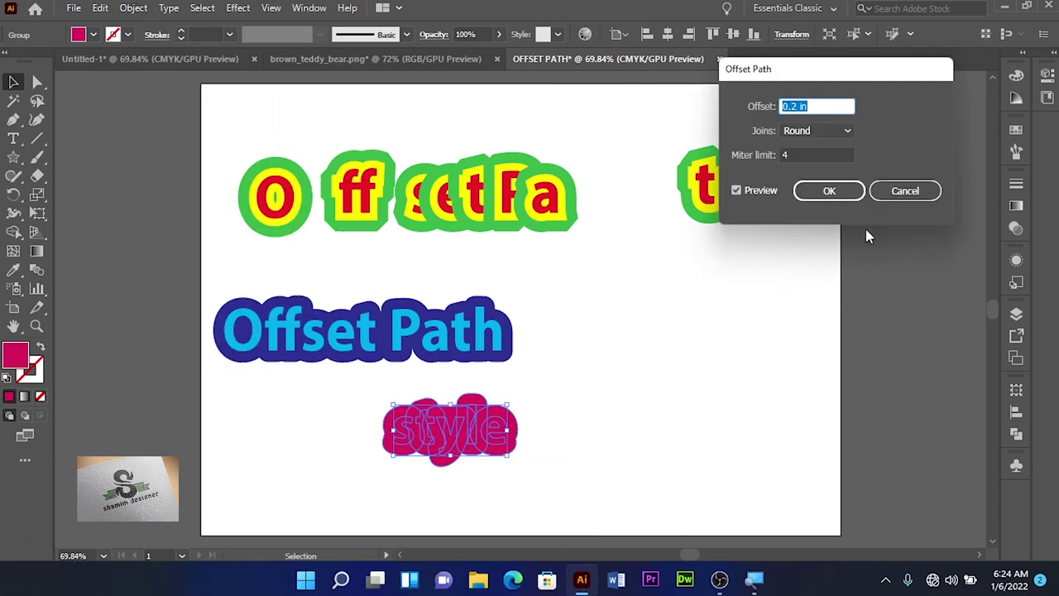
{"action": "left_click", "coordinate": [829, 190]}
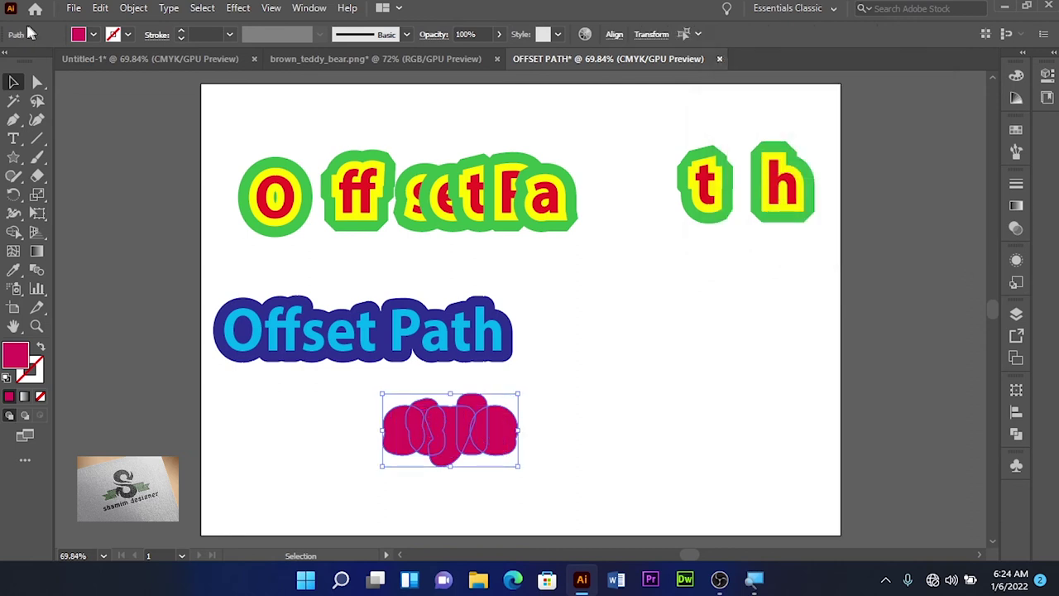
Try cyan, then dark blue, then settle on orange as the offset's fill, and deselect.
{"action": "left_click", "coordinate": [94, 34]}
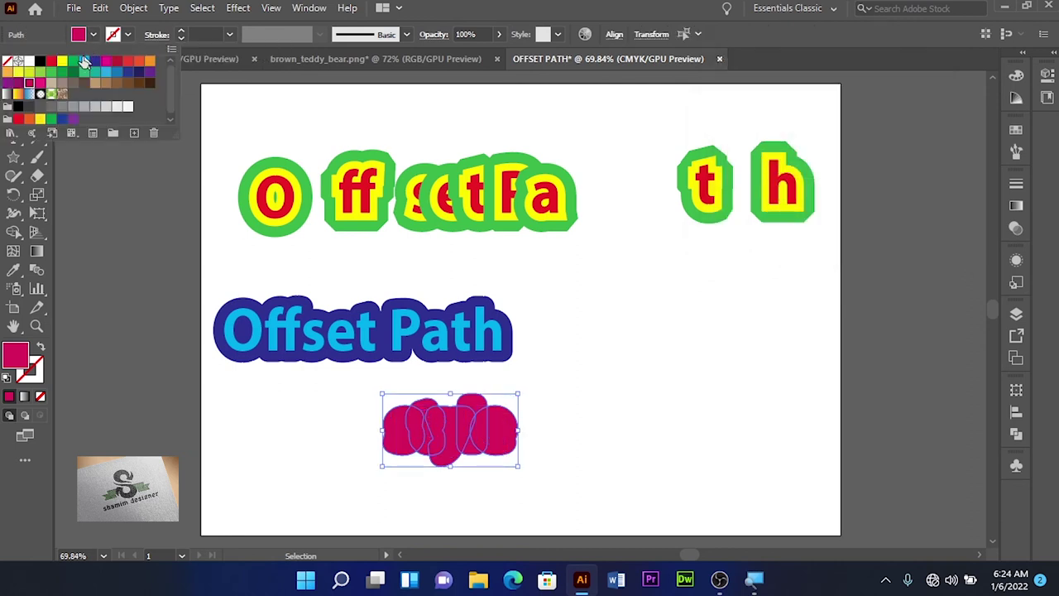
{"action": "left_click", "coordinate": [84, 62]}
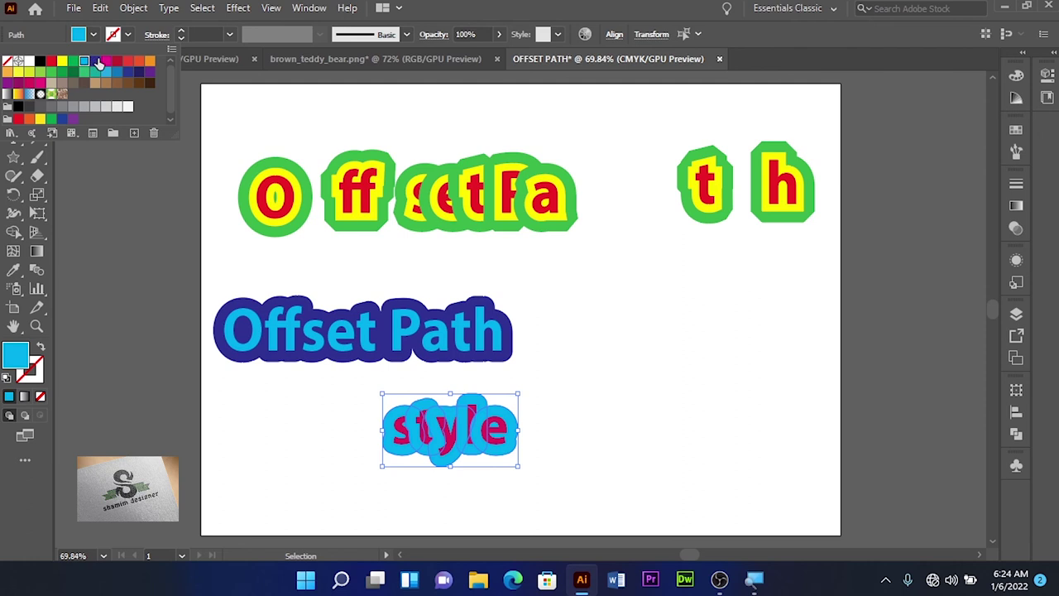
{"action": "left_click", "coordinate": [96, 62]}
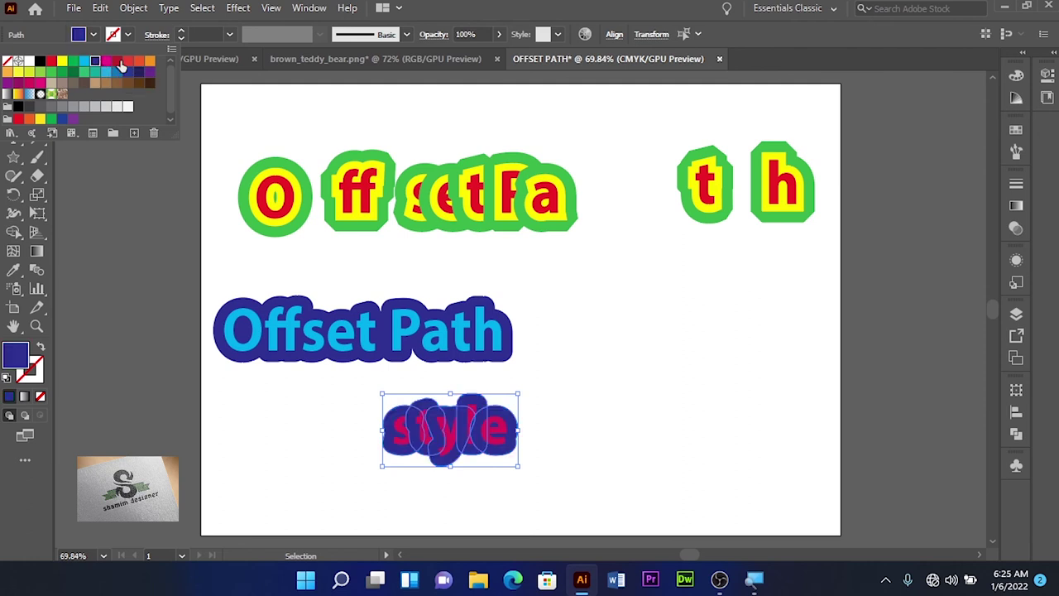
{"action": "left_click", "coordinate": [150, 63]}
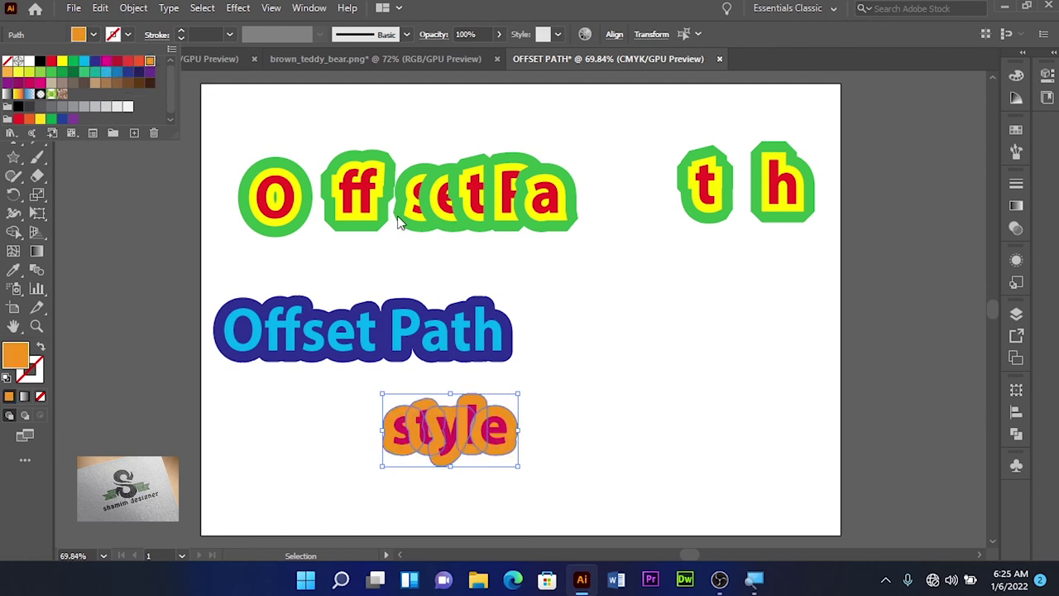
{"action": "left_click", "coordinate": [633, 408]}
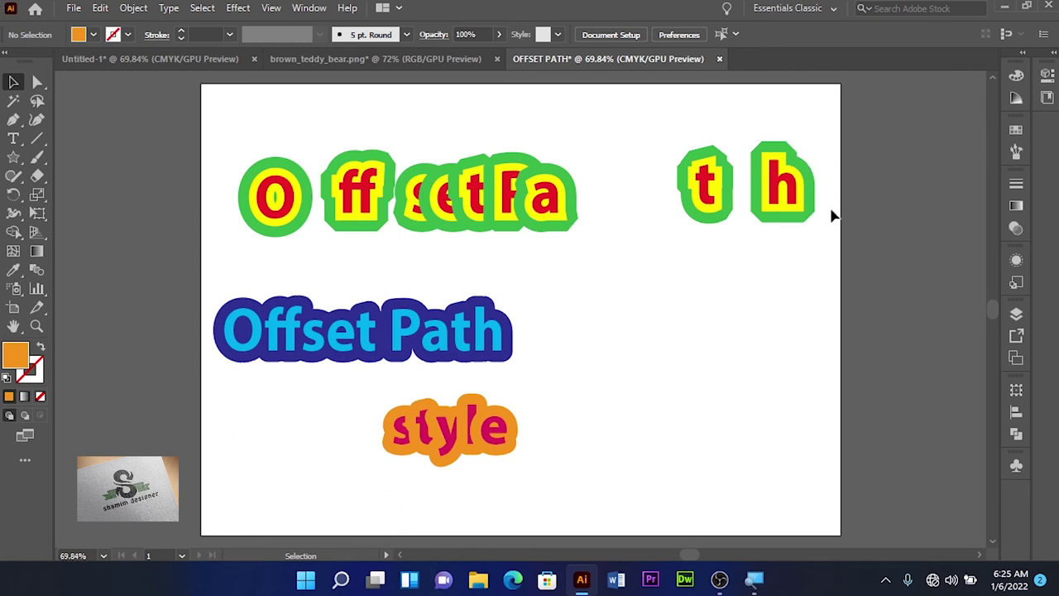
Delete the 'style' text group and draw a star on the right side of the page.
{"action": "left_click_drag", "start_coordinate": [360, 405], "coordinate": [519, 486]}
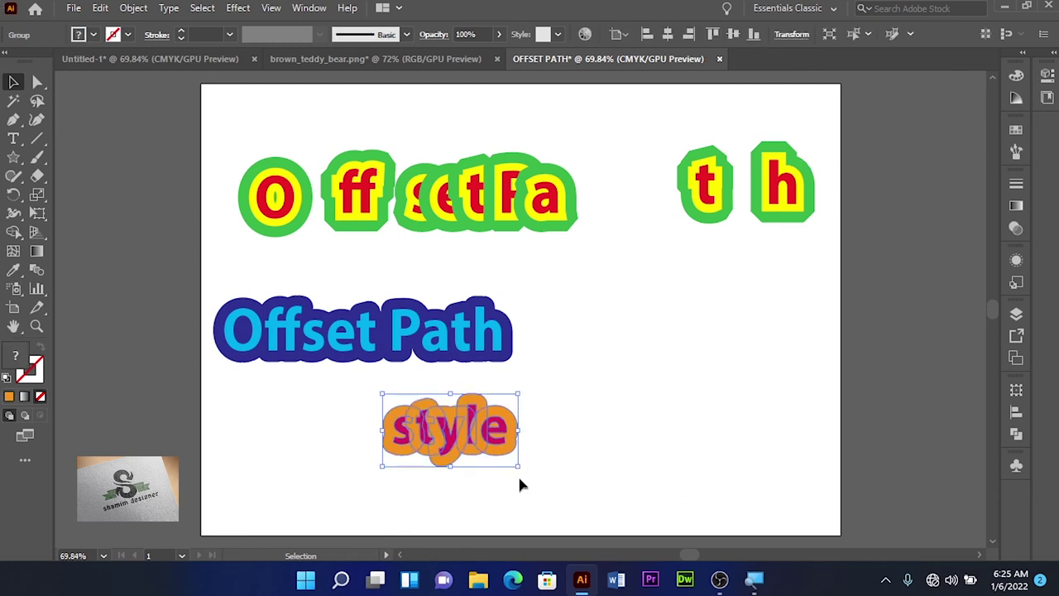
{"action": "key", "text": "Delete"}
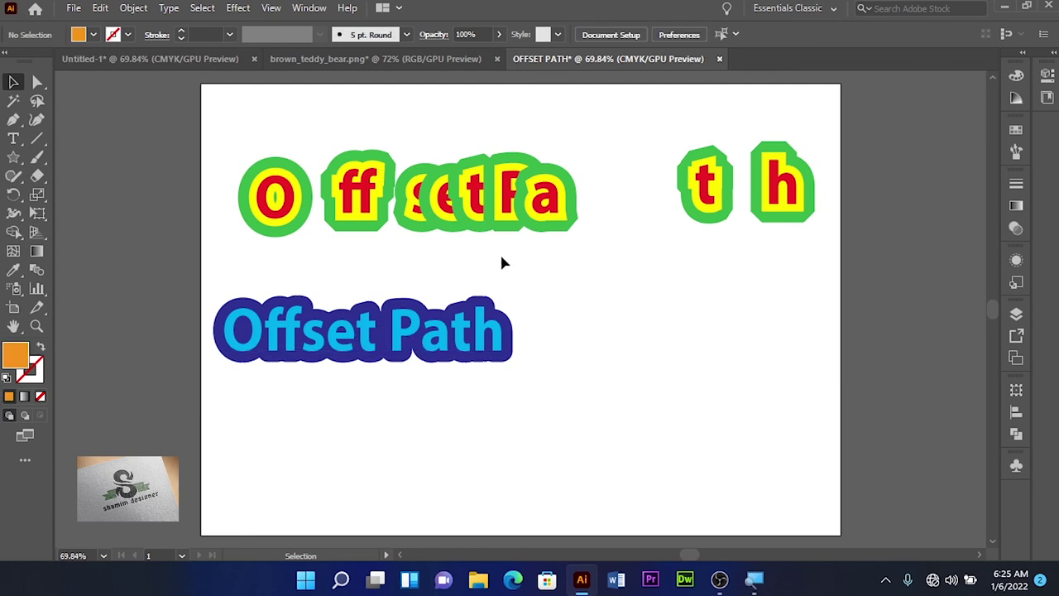
{"action": "left_click", "coordinate": [13, 156]}
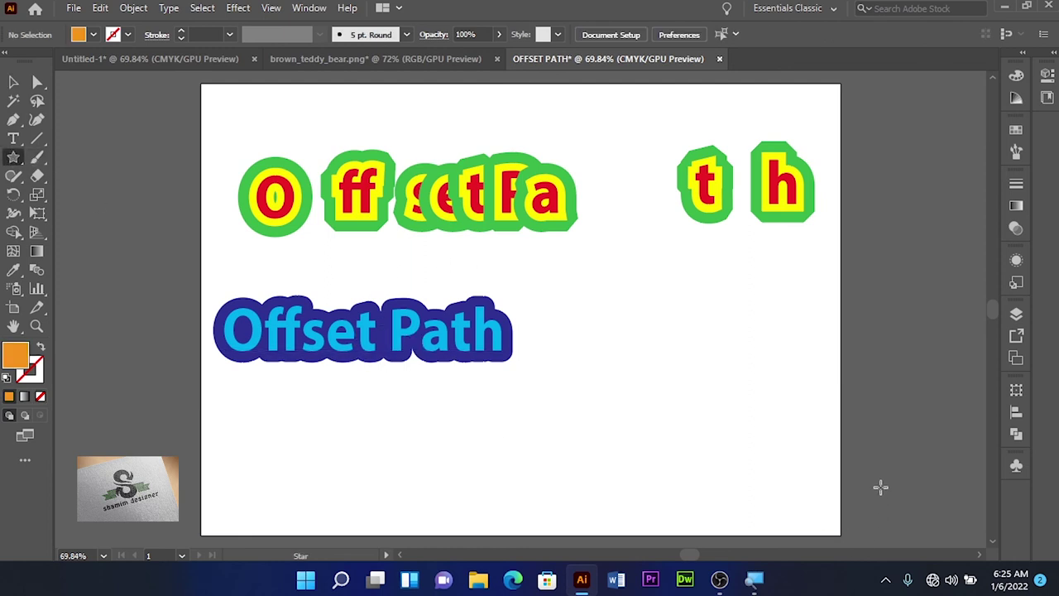
{"action": "left_click_drag", "start_coordinate": [648, 386], "coordinate": [688, 431]}
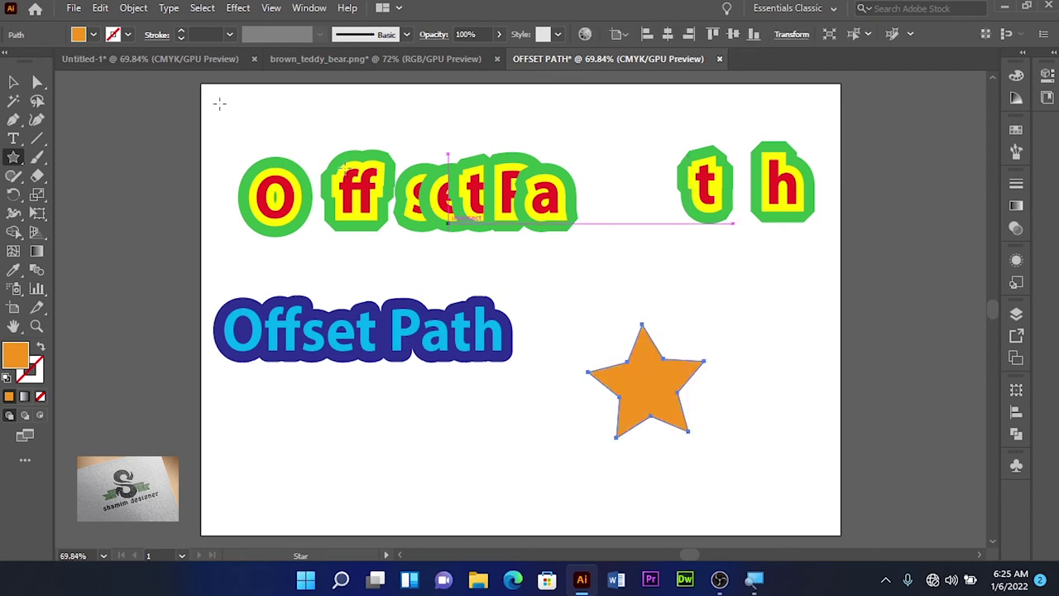
Pull the star's right, lower-right and top points outward, then reselect the whole star.
{"action": "left_click", "coordinate": [132, 8]}
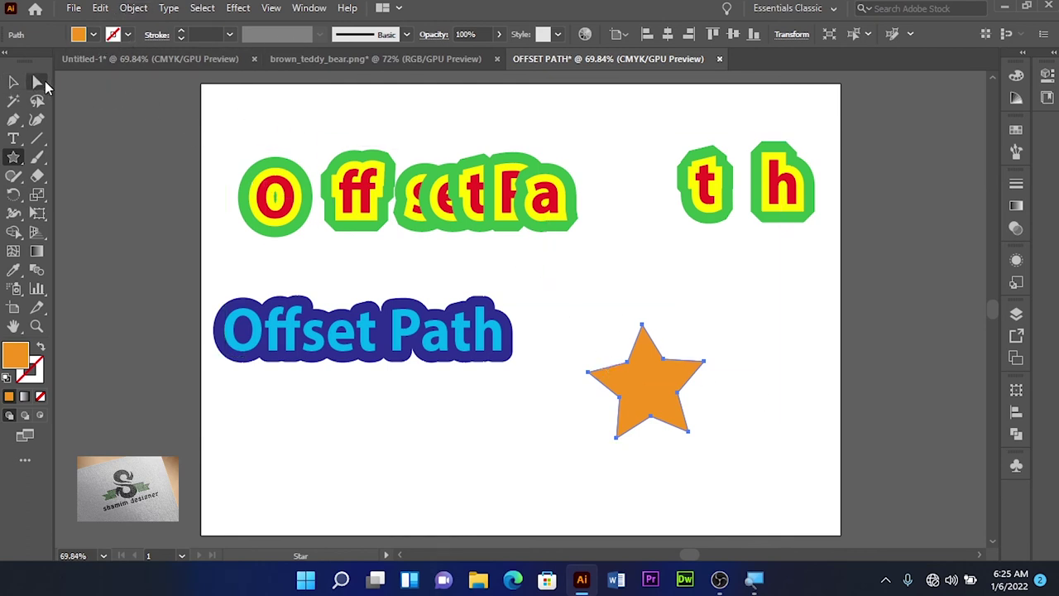
{"action": "left_click", "coordinate": [38, 81]}
{"action": "left_click", "coordinate": [814, 378]}
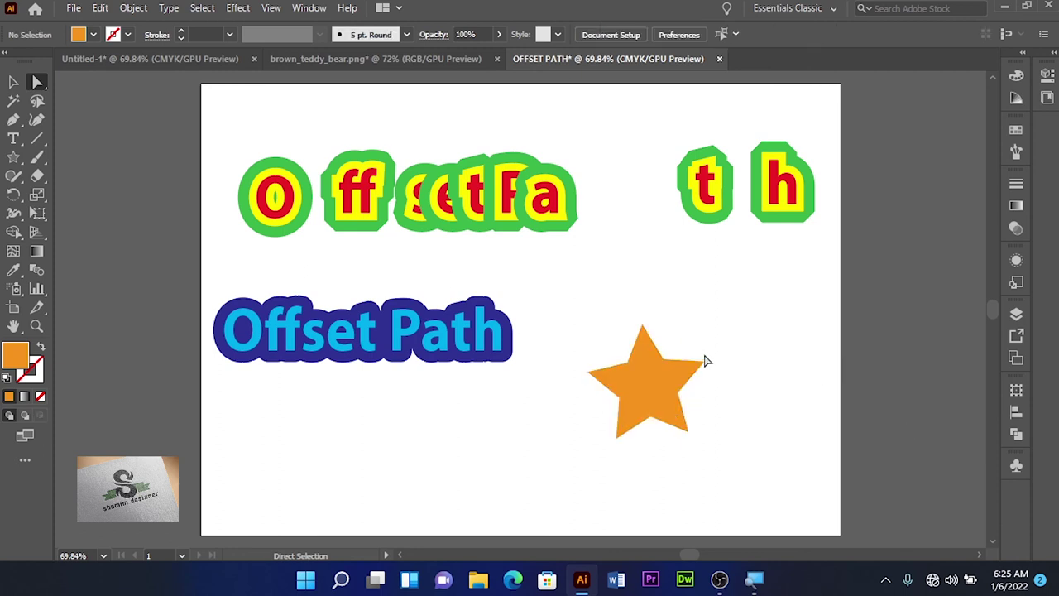
{"action": "left_click_drag", "start_coordinate": [705, 364], "coordinate": [745, 343]}
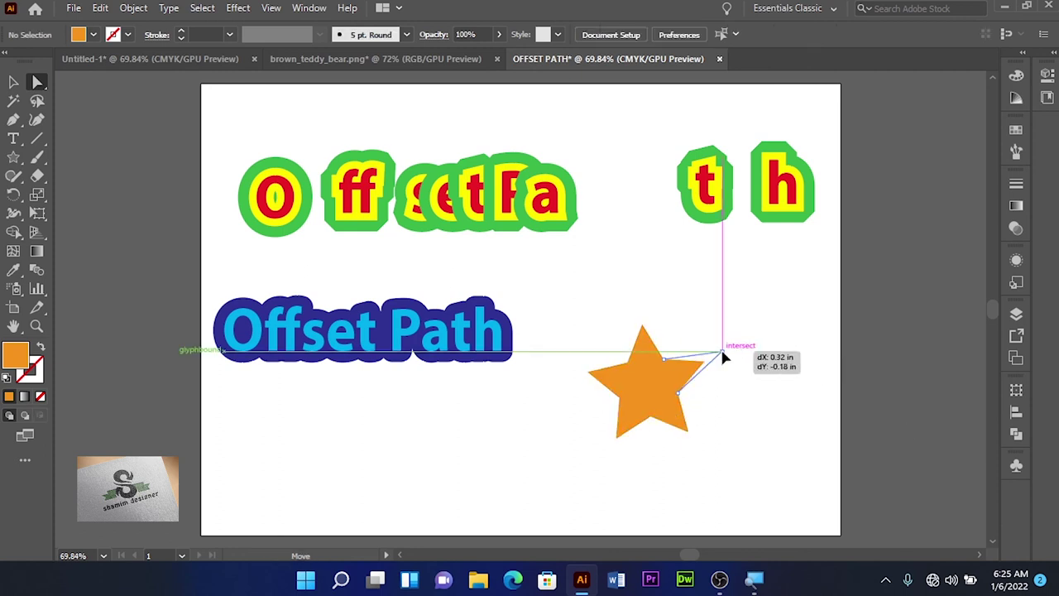
{"action": "left_click_drag", "start_coordinate": [689, 432], "coordinate": [732, 492]}
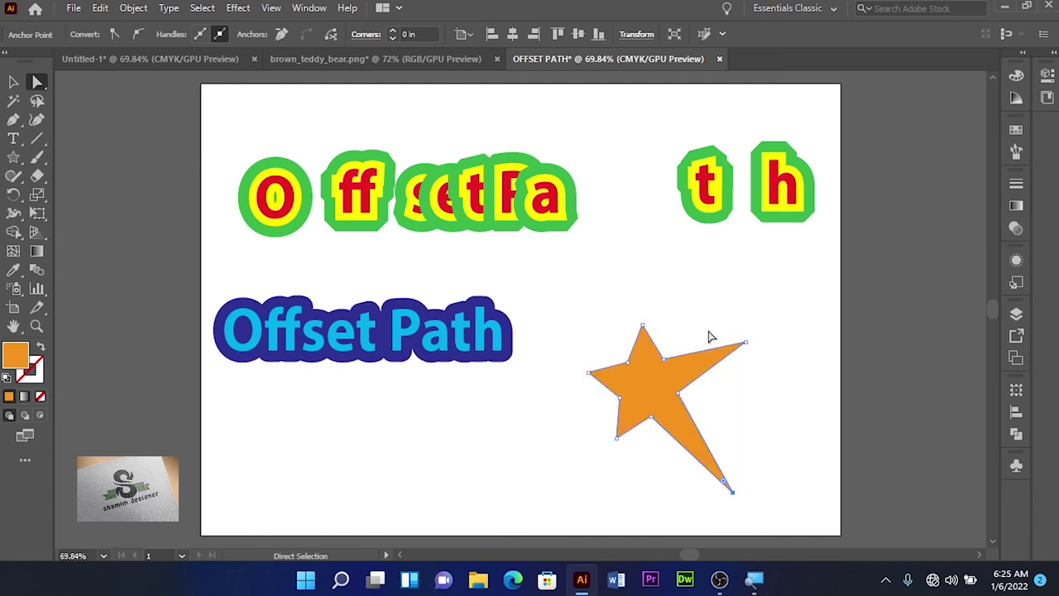
{"action": "left_click_drag", "start_coordinate": [644, 326], "coordinate": [655, 282]}
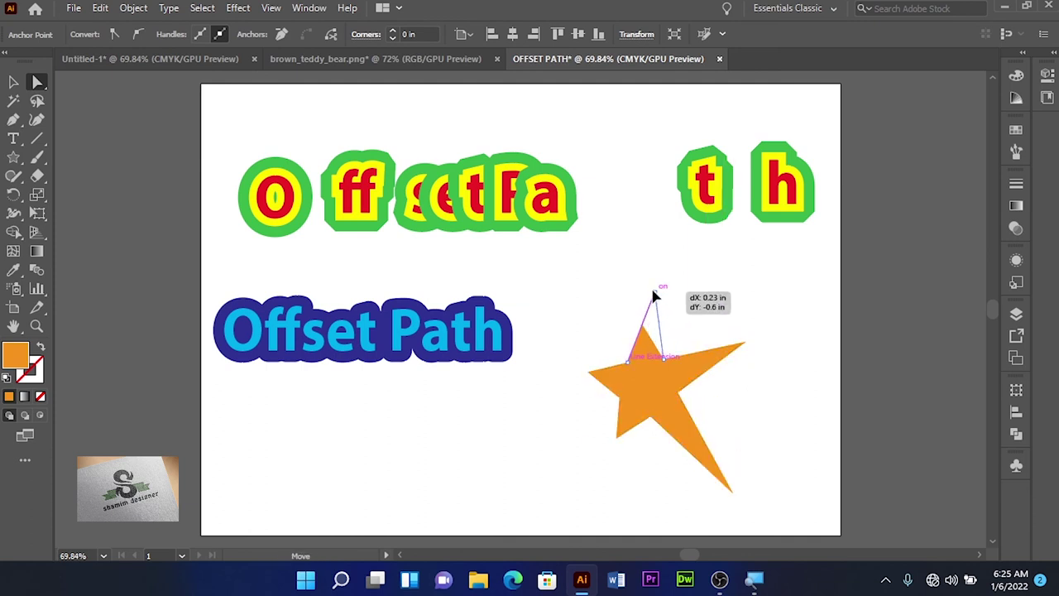
{"action": "left_click", "coordinate": [13, 82]}
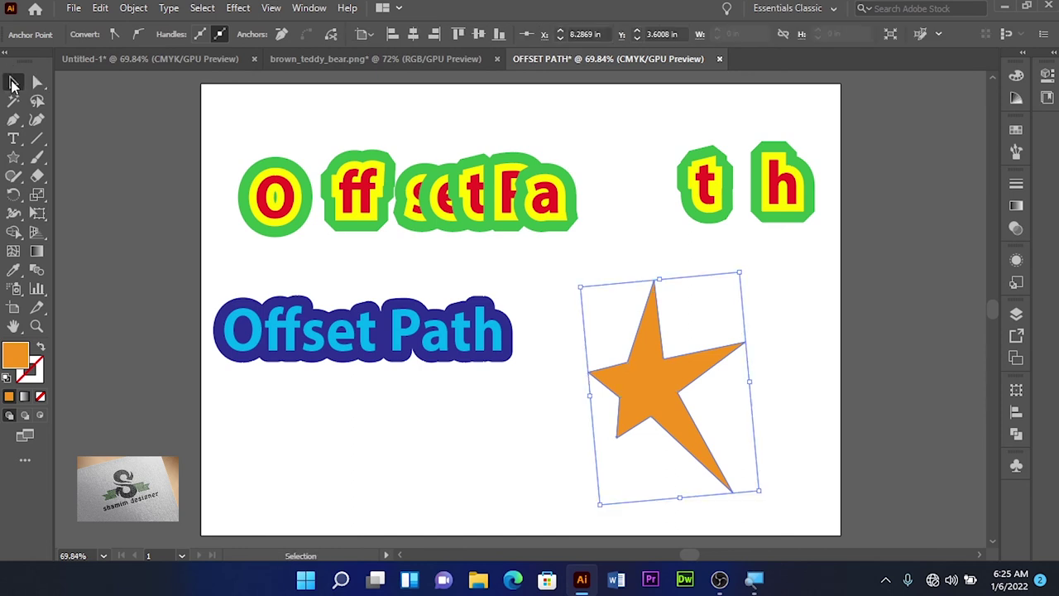
Offset the star by 0.2 in with Miter joins and a miter limit of 8.
{"action": "left_click", "coordinate": [130, 10]}
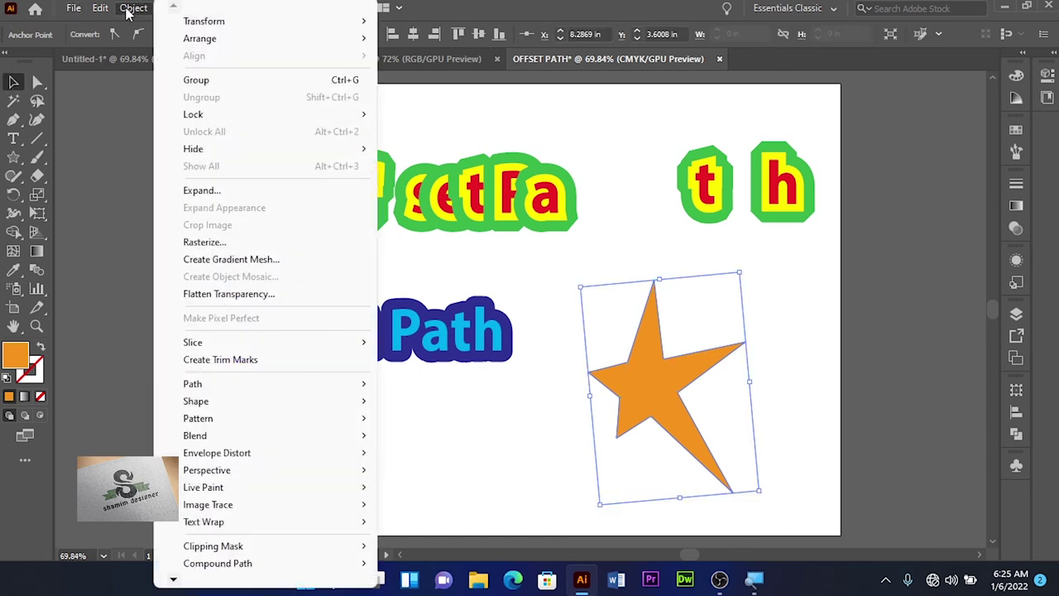
{"action": "mouse_move", "coordinate": [264, 384]}
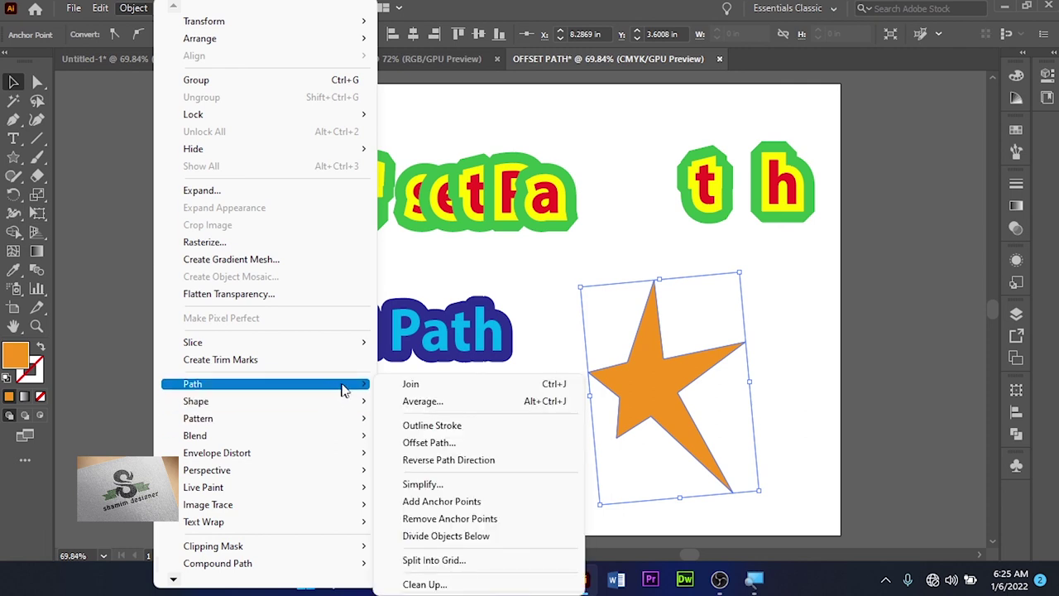
{"action": "left_click", "coordinate": [457, 444]}
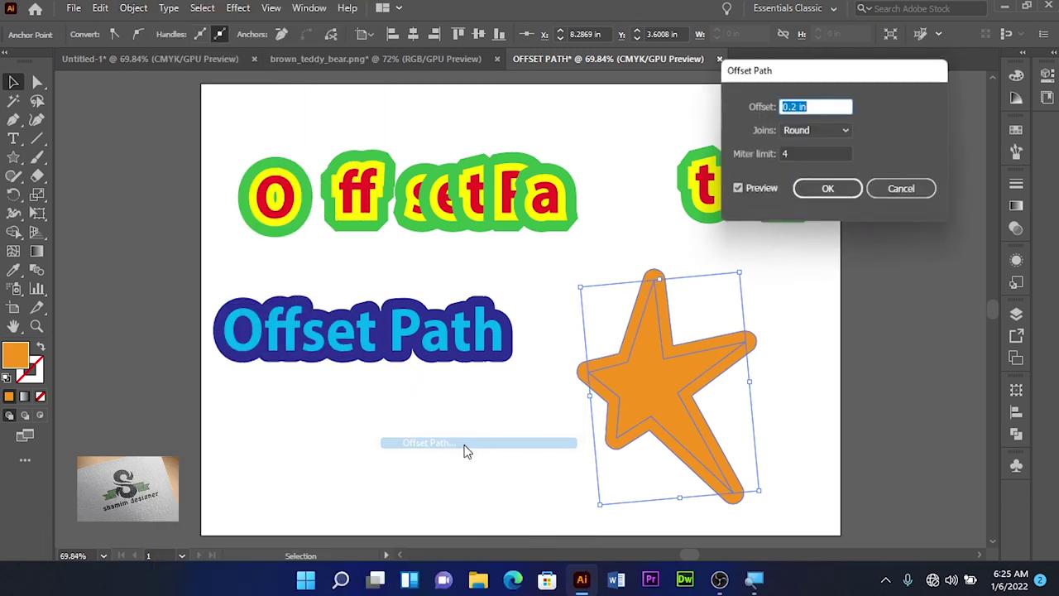
{"action": "left_click", "coordinate": [849, 133]}
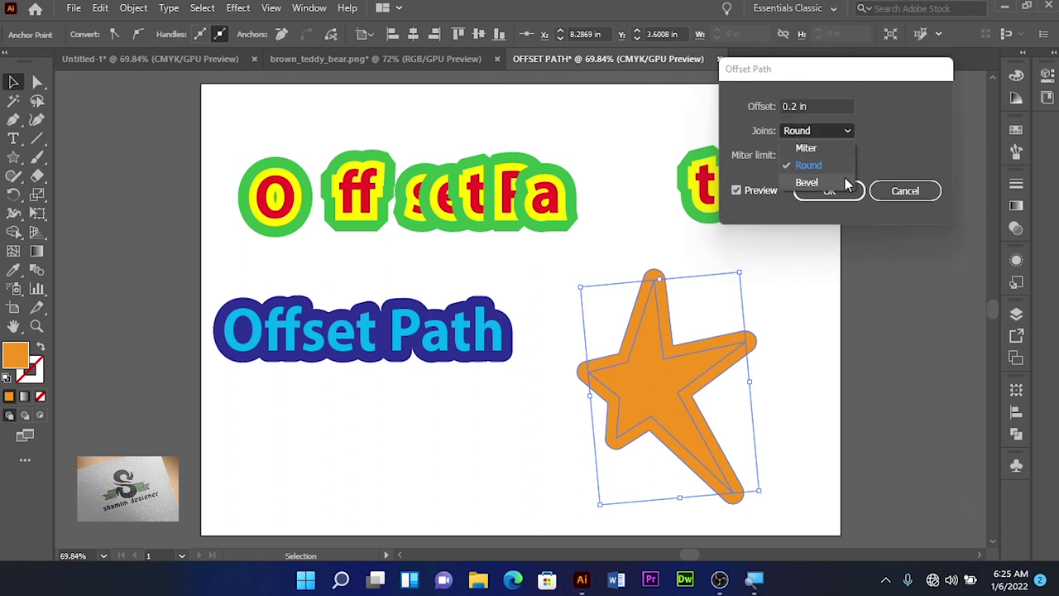
{"action": "left_click", "coordinate": [847, 179]}
{"action": "left_click", "coordinate": [846, 130]}
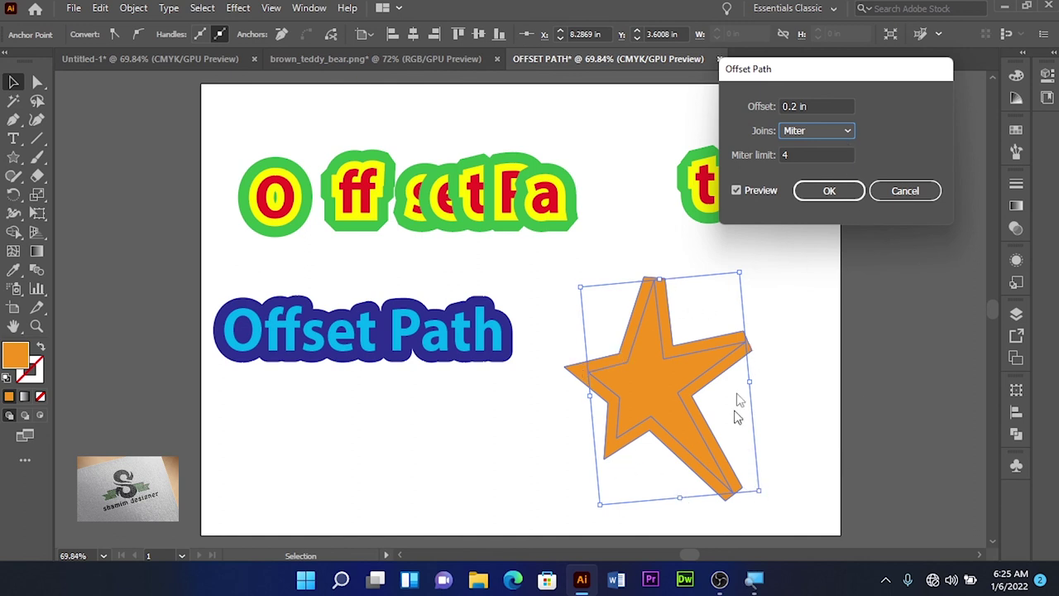
{"action": "left_click_drag", "start_coordinate": [789, 154], "coordinate": [775, 150]}
{"action": "type", "text": "8"}
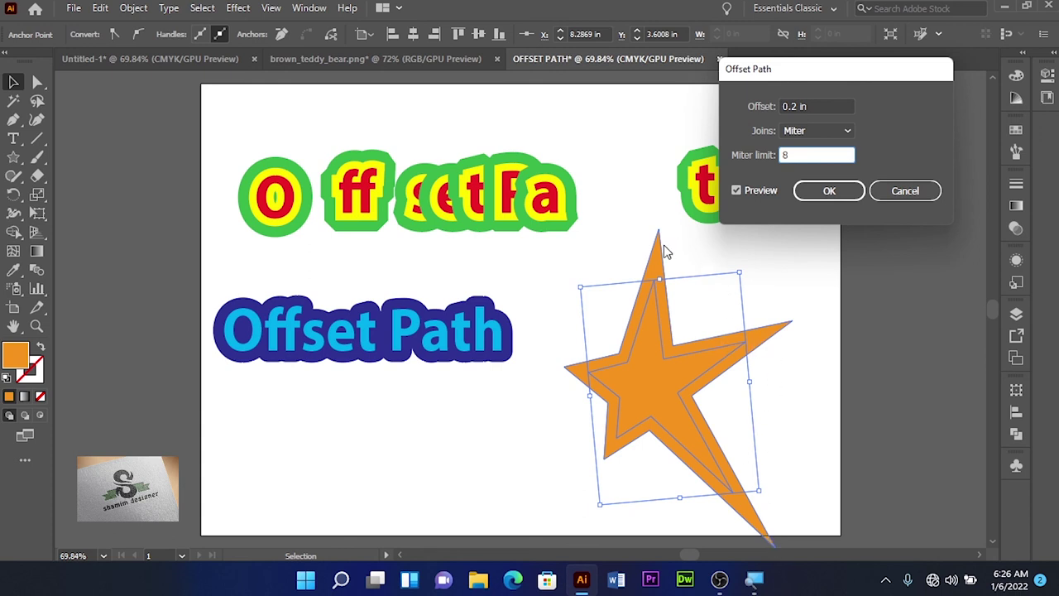
{"action": "left_click", "coordinate": [840, 196]}
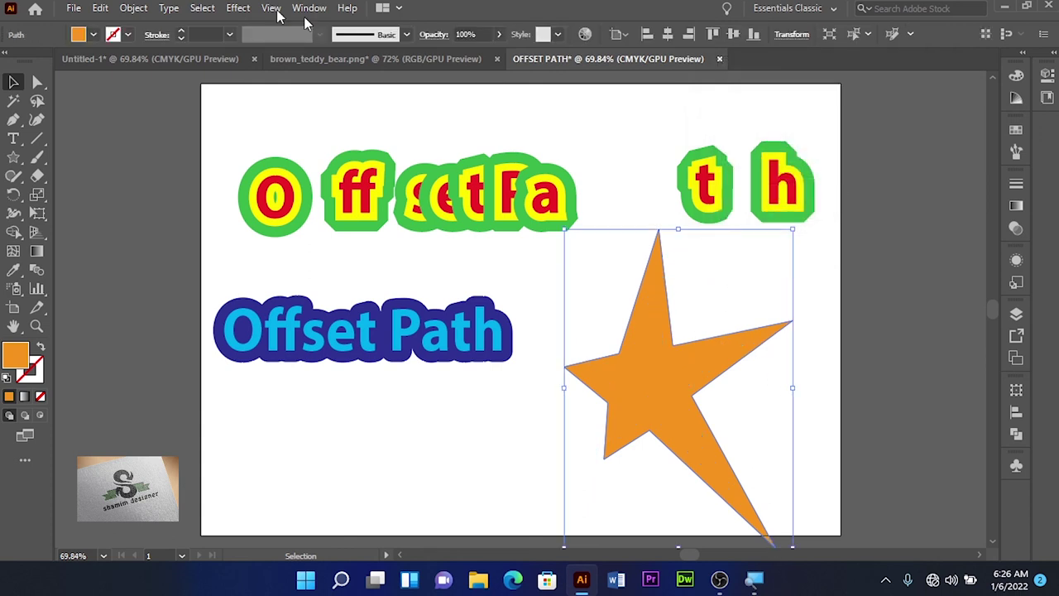
Fill the star's mitered offset with CMYK Cyan and deselect the artwork.
{"action": "left_click", "coordinate": [93, 34]}
{"action": "left_click", "coordinate": [83, 62]}
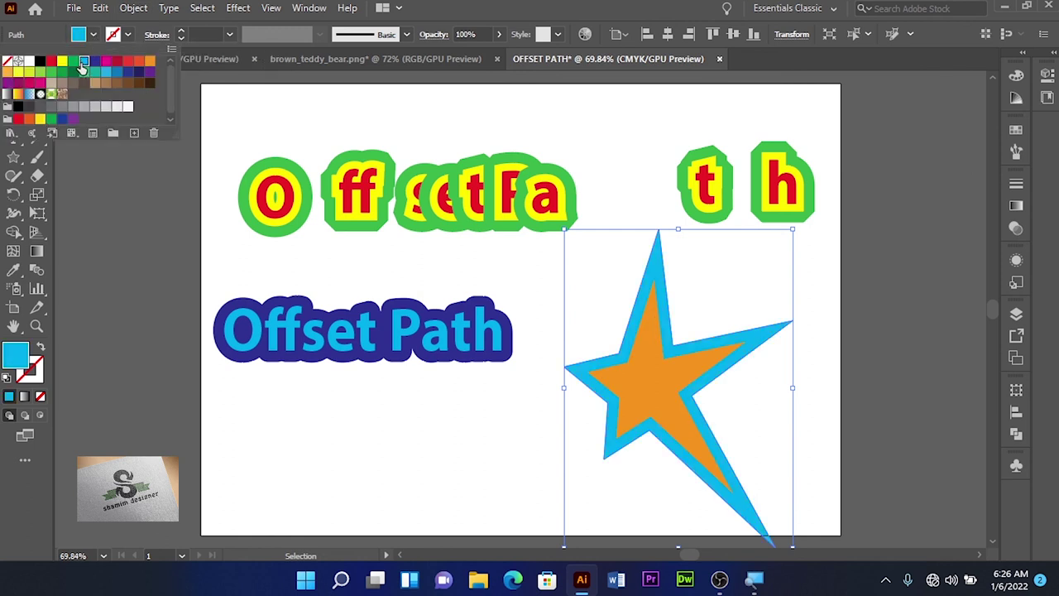
{"action": "left_click", "coordinate": [532, 272]}
{"action": "left_click", "coordinate": [868, 442]}
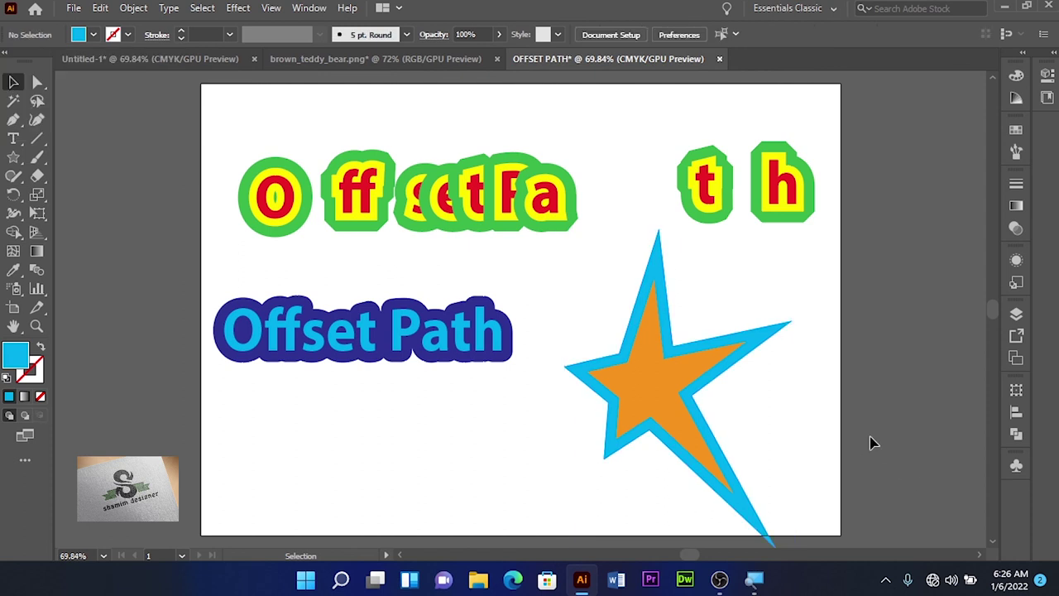